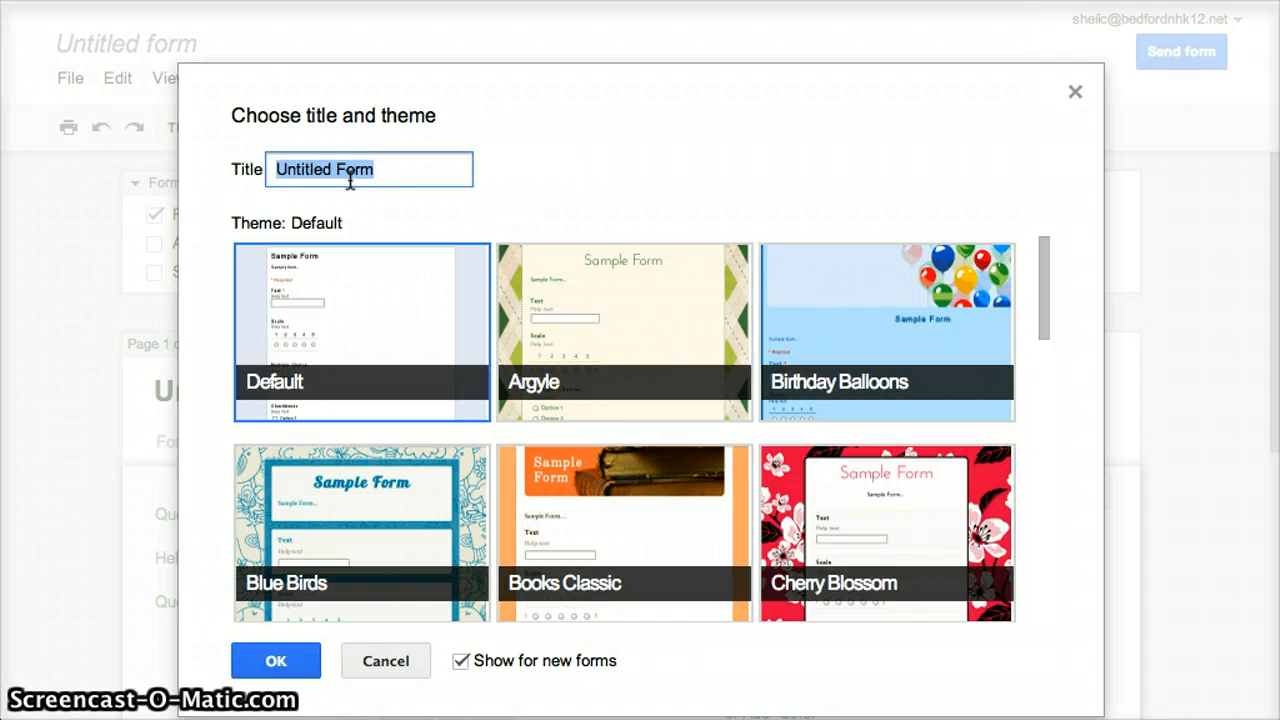
# Title the new form "Algebra Assignment Submission Form" and apply the Birthday Balloons theme
pyautogui.write('Algebra')
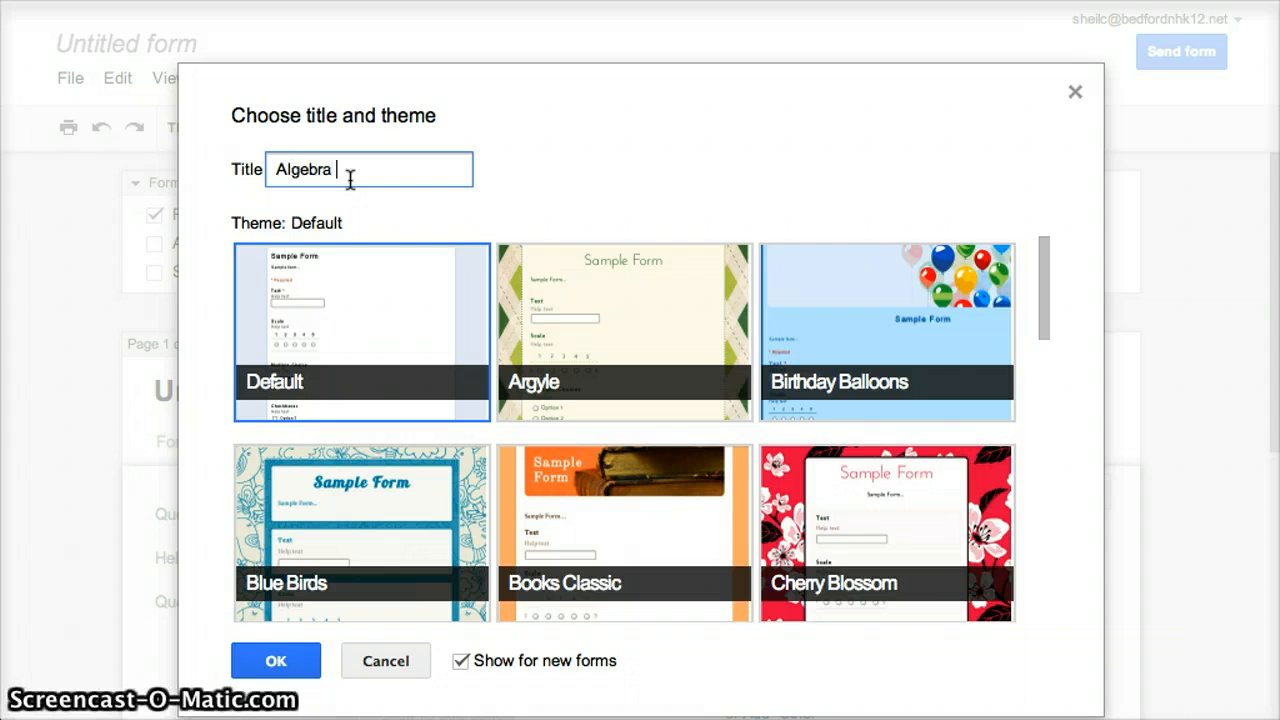
pyautogui.write(' Assignmen')
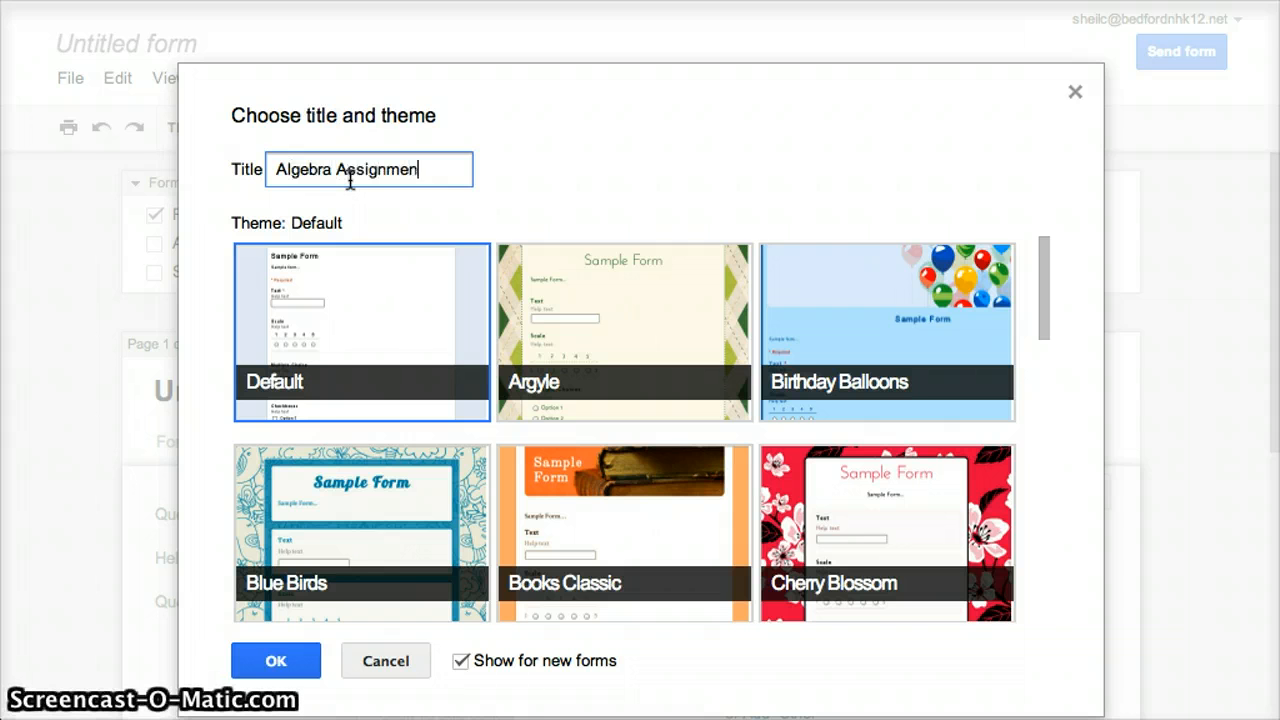
pyautogui.write('t Submission Form')
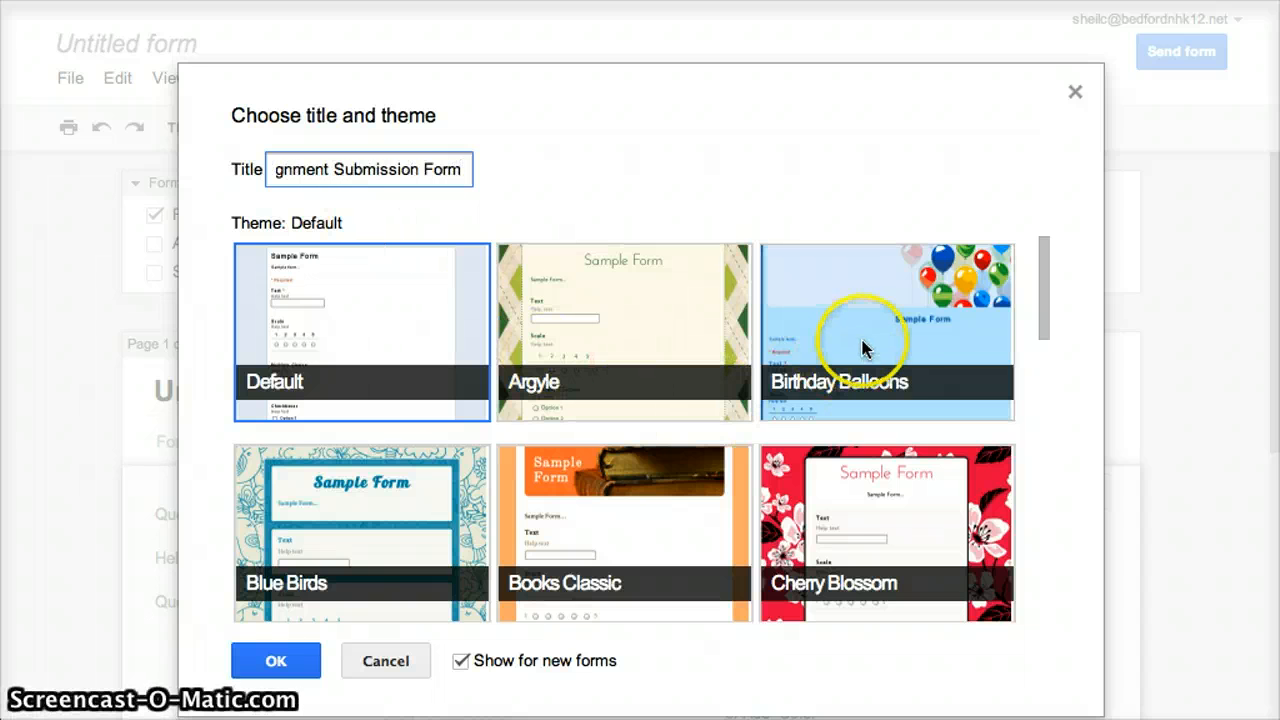
pyautogui.click(890, 347)
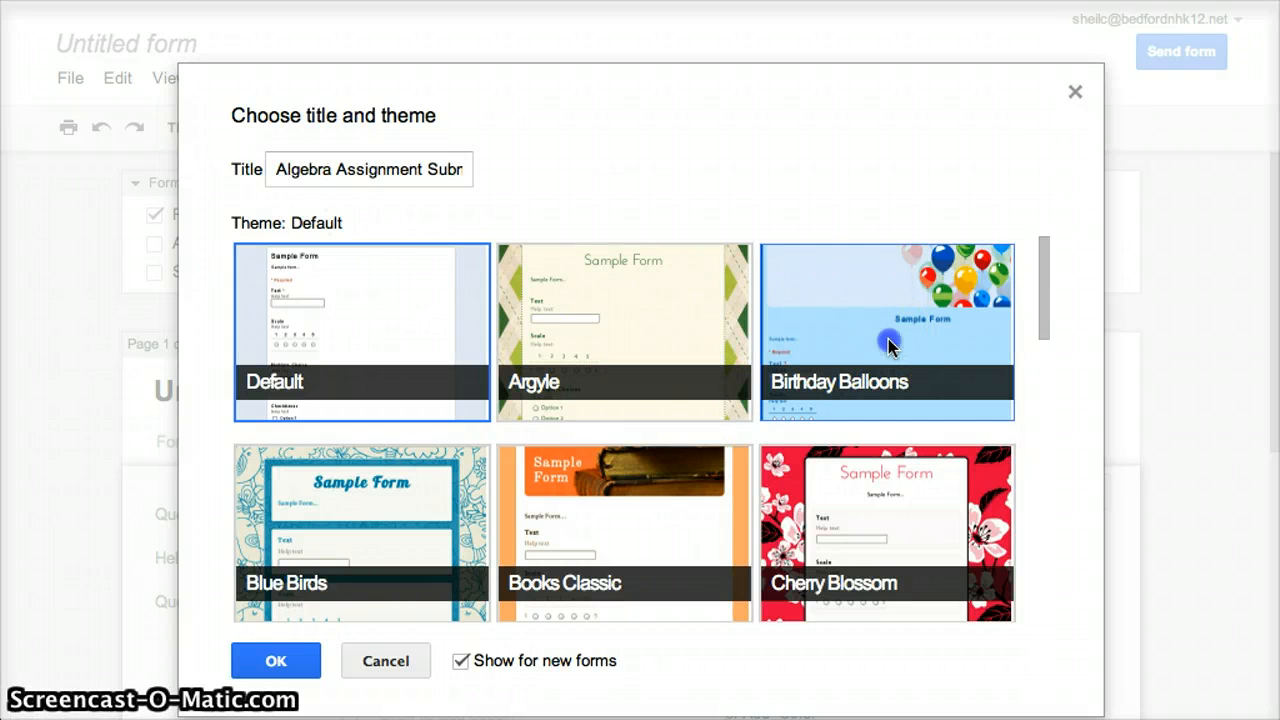
pyautogui.click(300, 659)
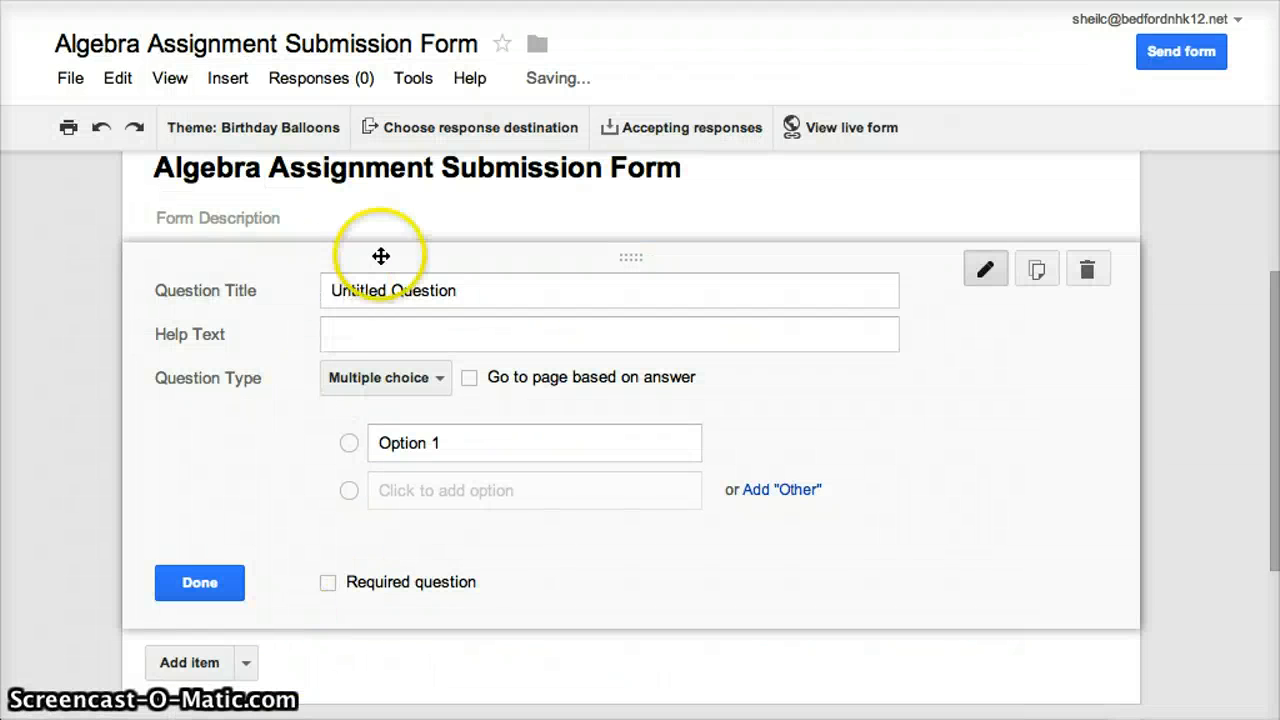
# Title the form's first question "Last Name"
pyautogui.click(396, 300)
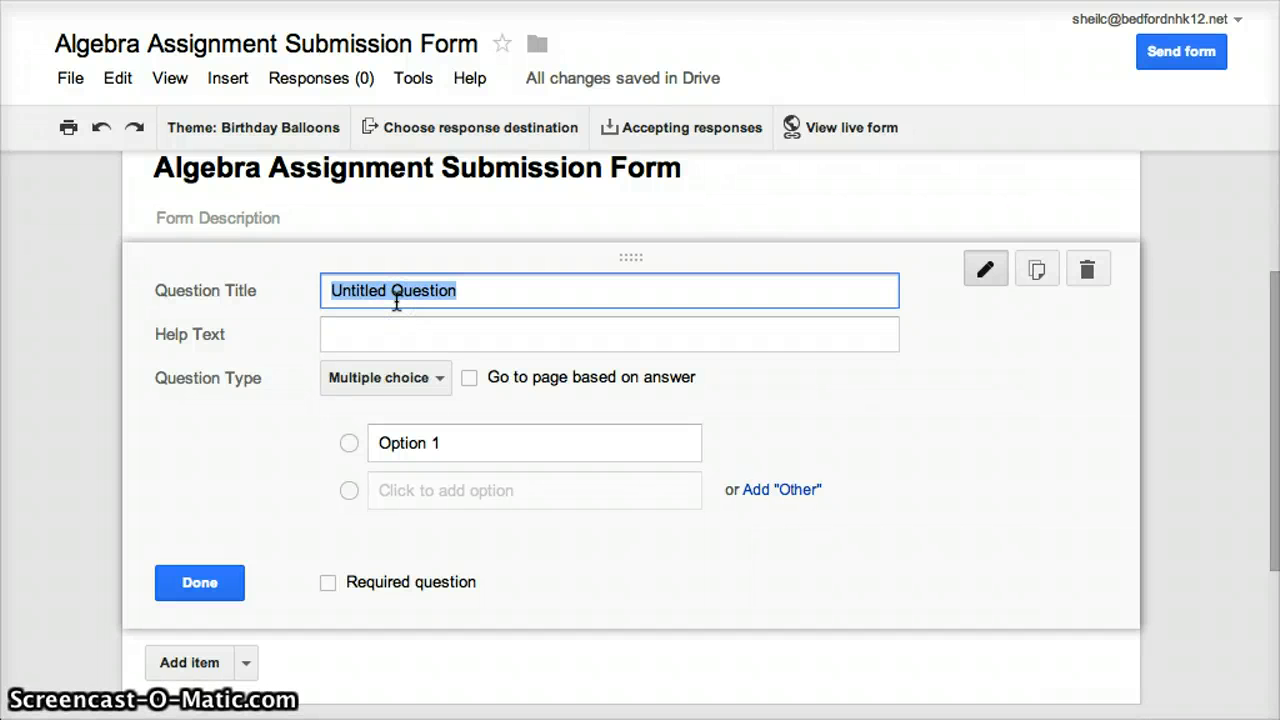
pyautogui.write('Last St')
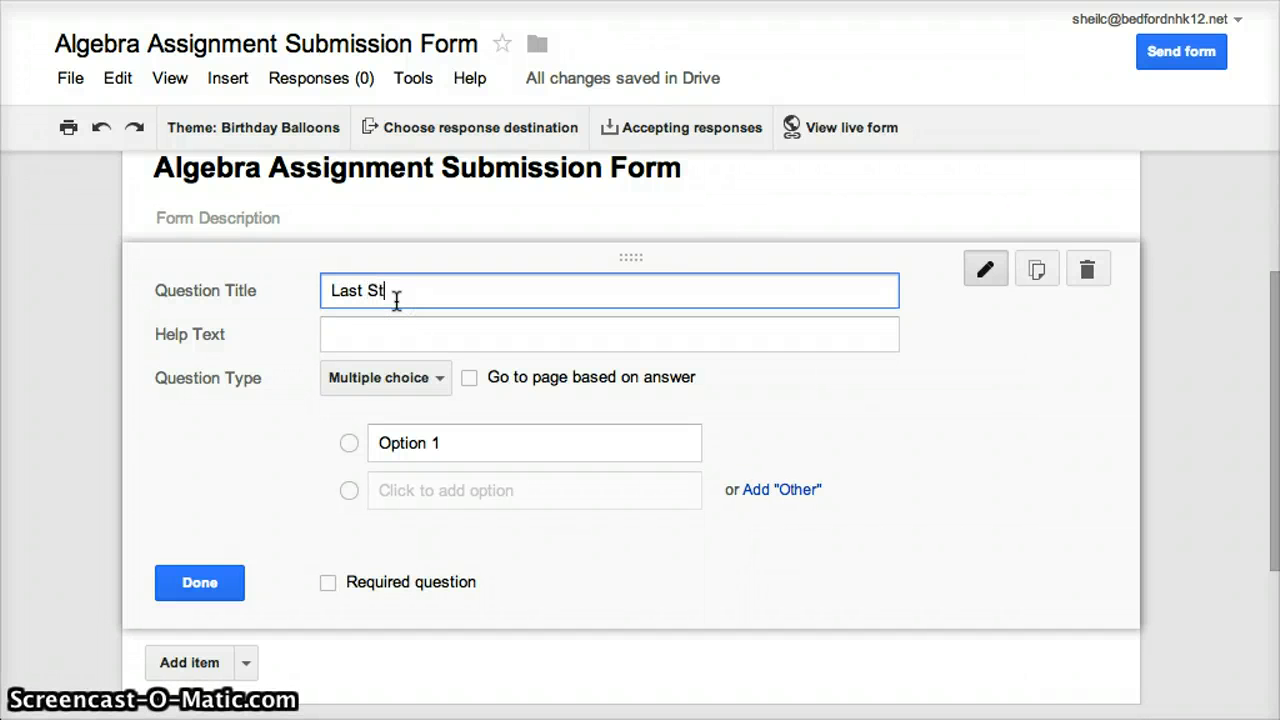
pyautogui.write('udents')
pyautogui.press('BackSpace')
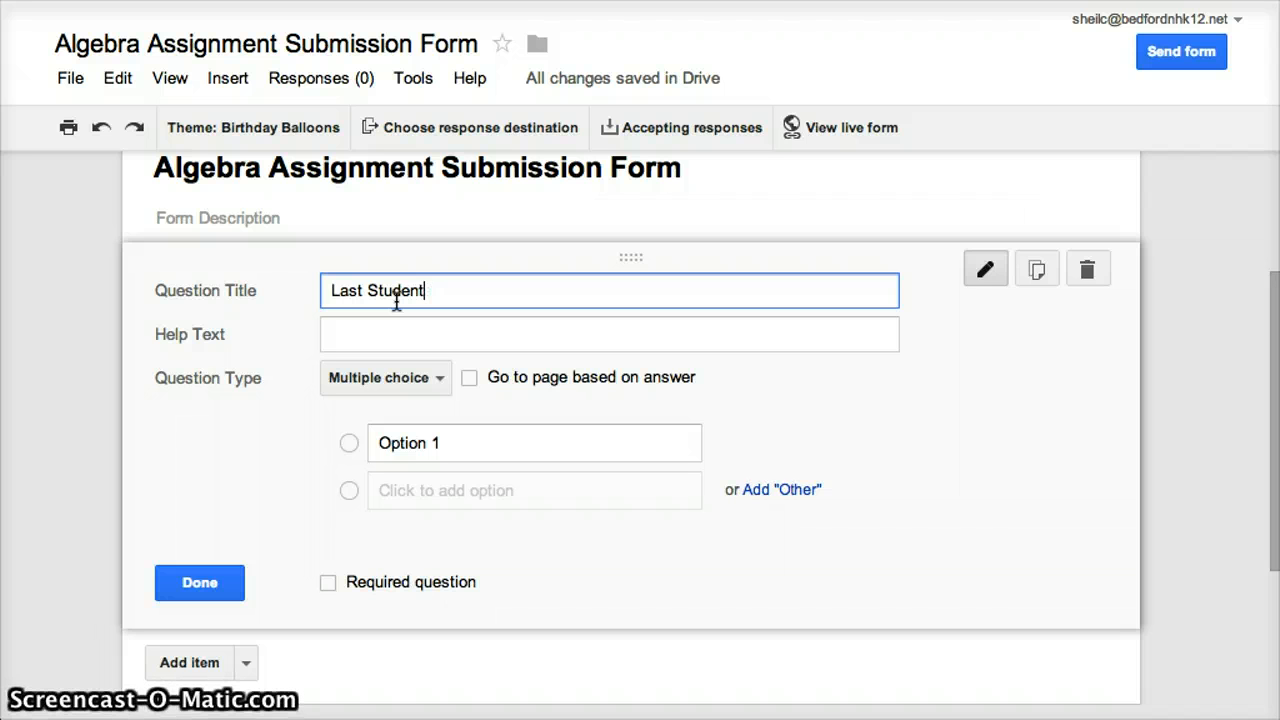
pyautogui.press('BackSpace')
pyautogui.press('BackSpace')
pyautogui.press('BackSpace')
pyautogui.press('BackSpace')
pyautogui.press('BackSpace')
pyautogui.write('Name')
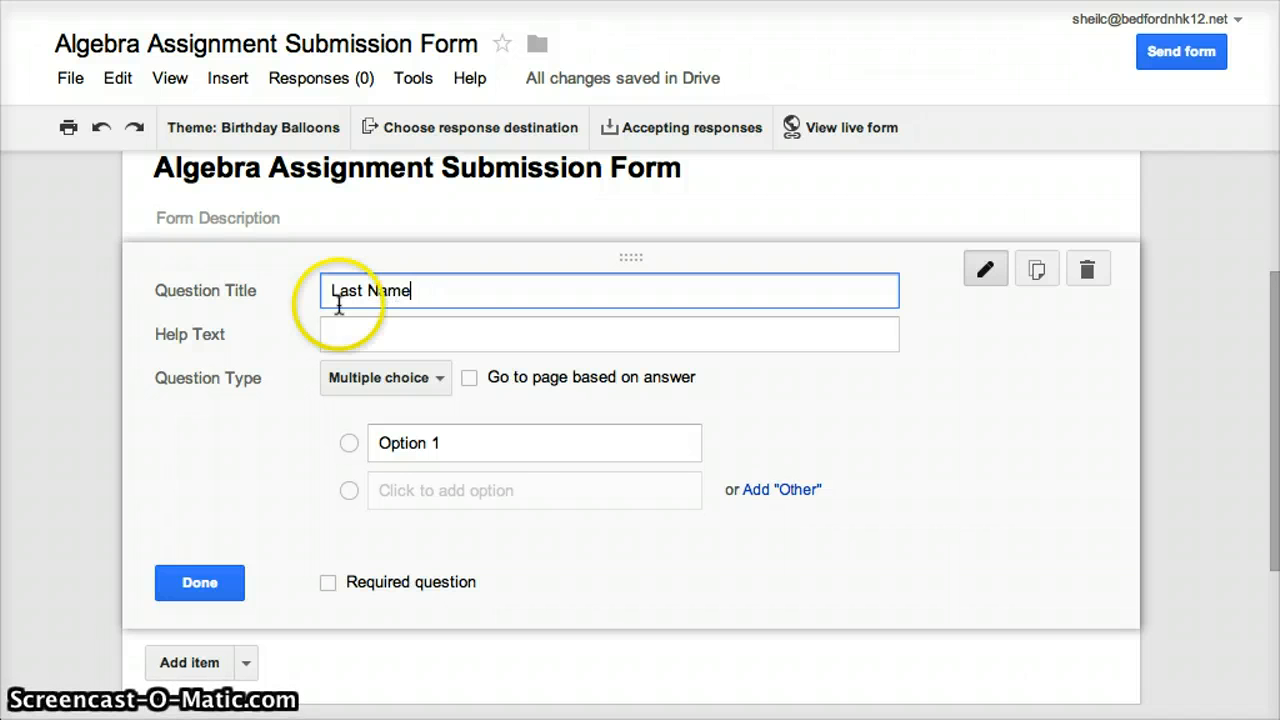
# Set the Last Name question's type to Text and make it required
pyautogui.click(421, 380)
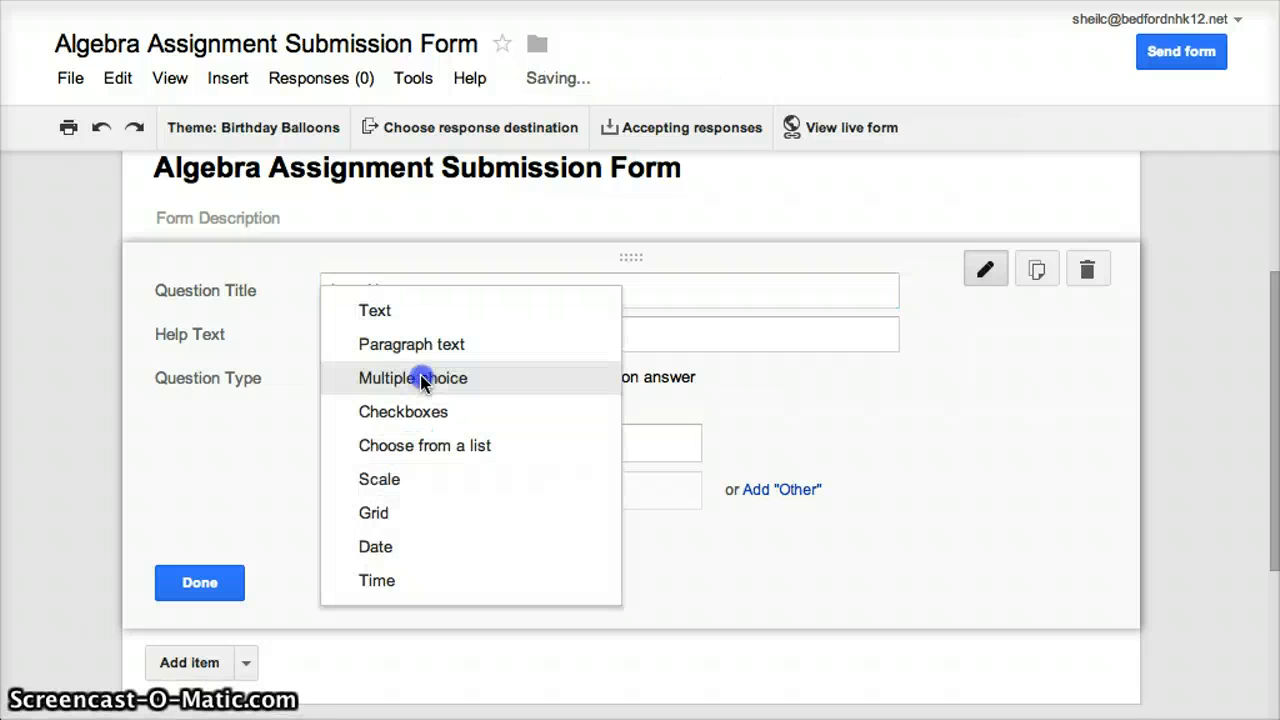
pyautogui.click(380, 308)
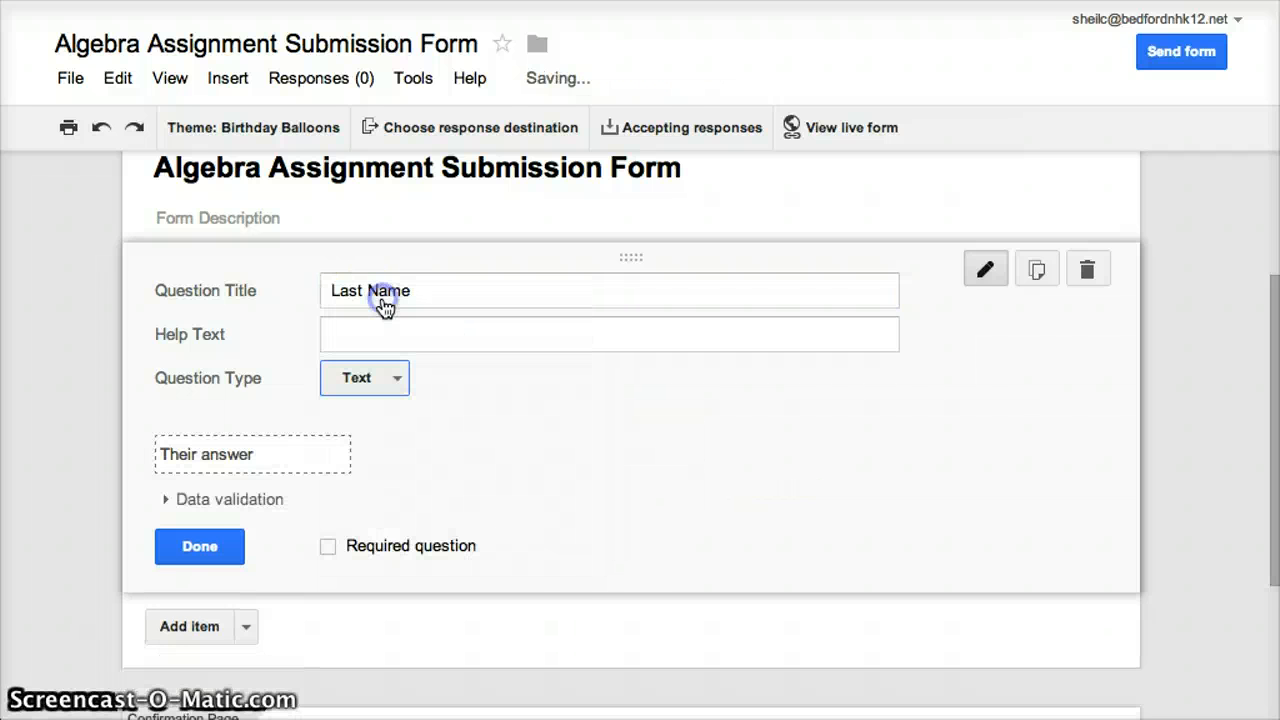
pyautogui.click(329, 547)
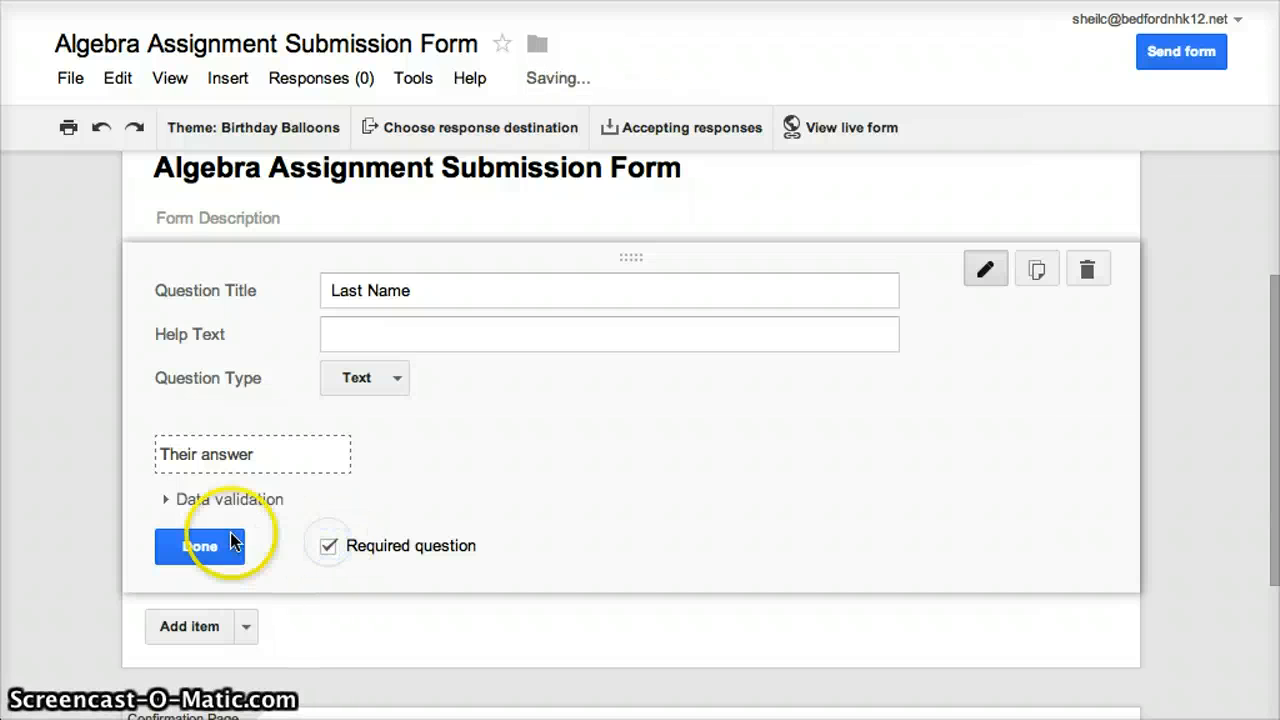
# Add a required text question titled "First Name" below the Last Name question
pyautogui.click(199, 626)
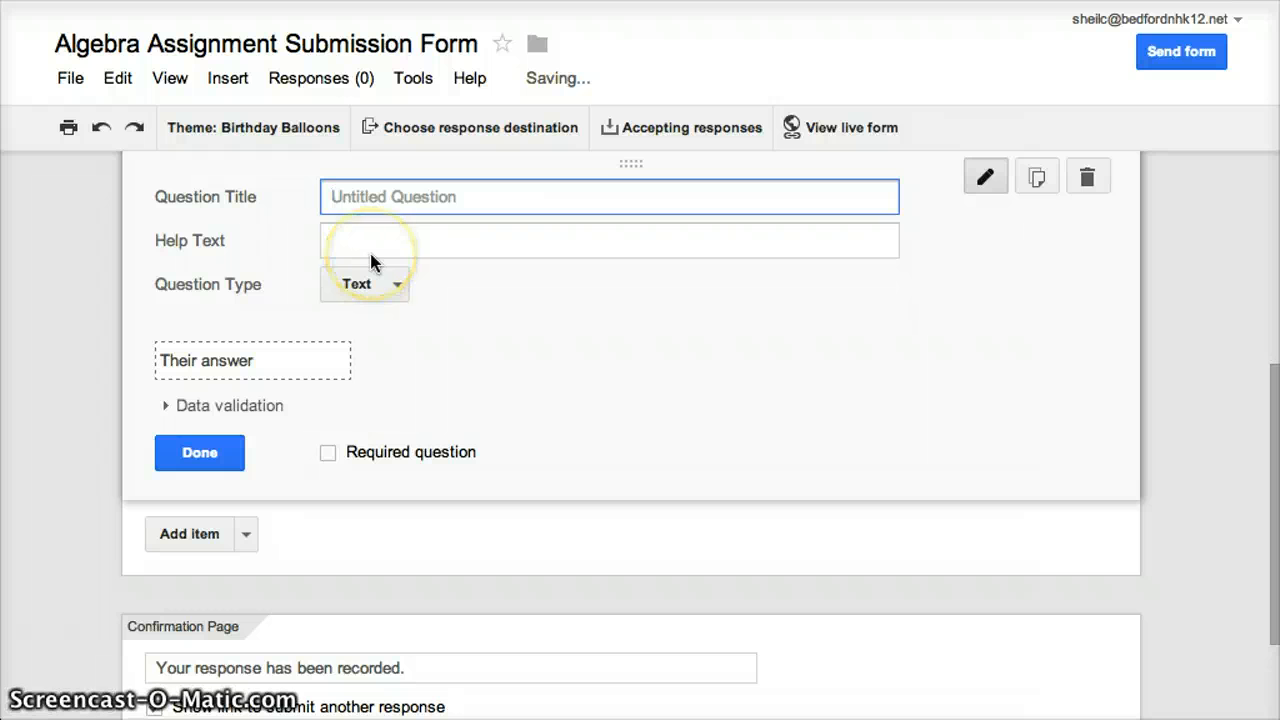
pyautogui.write('First')
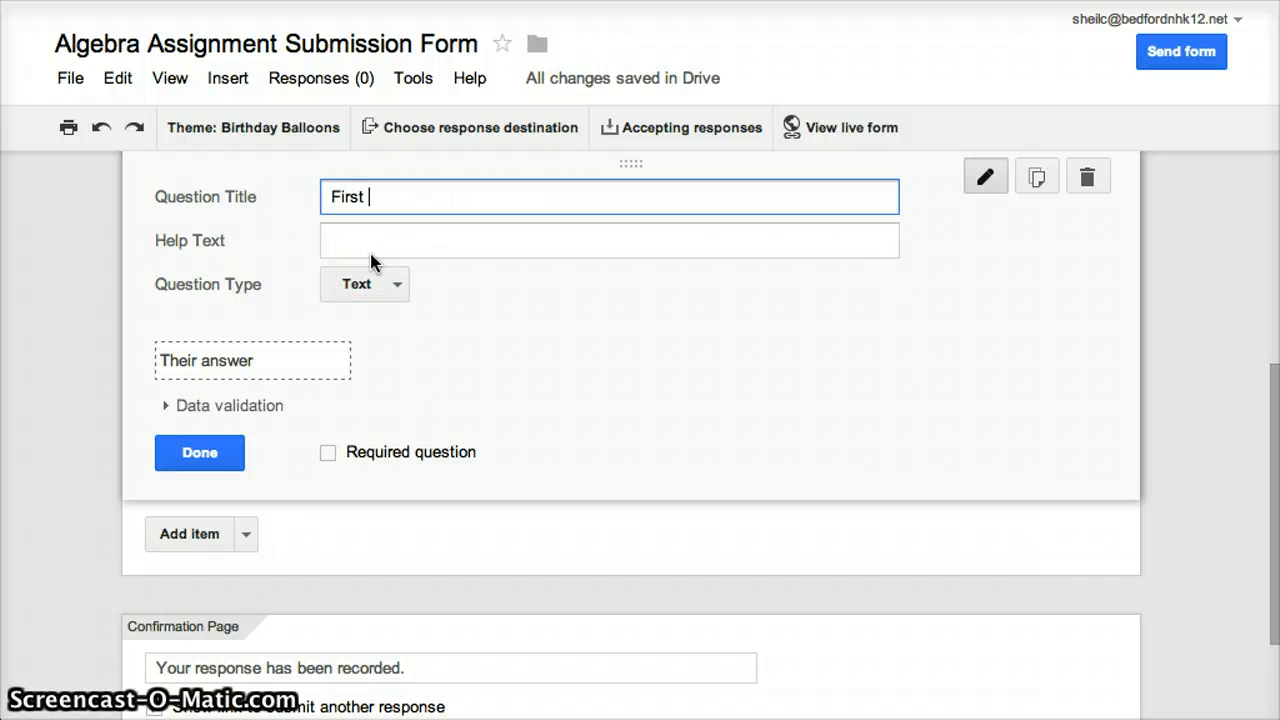
pyautogui.write(' Name')
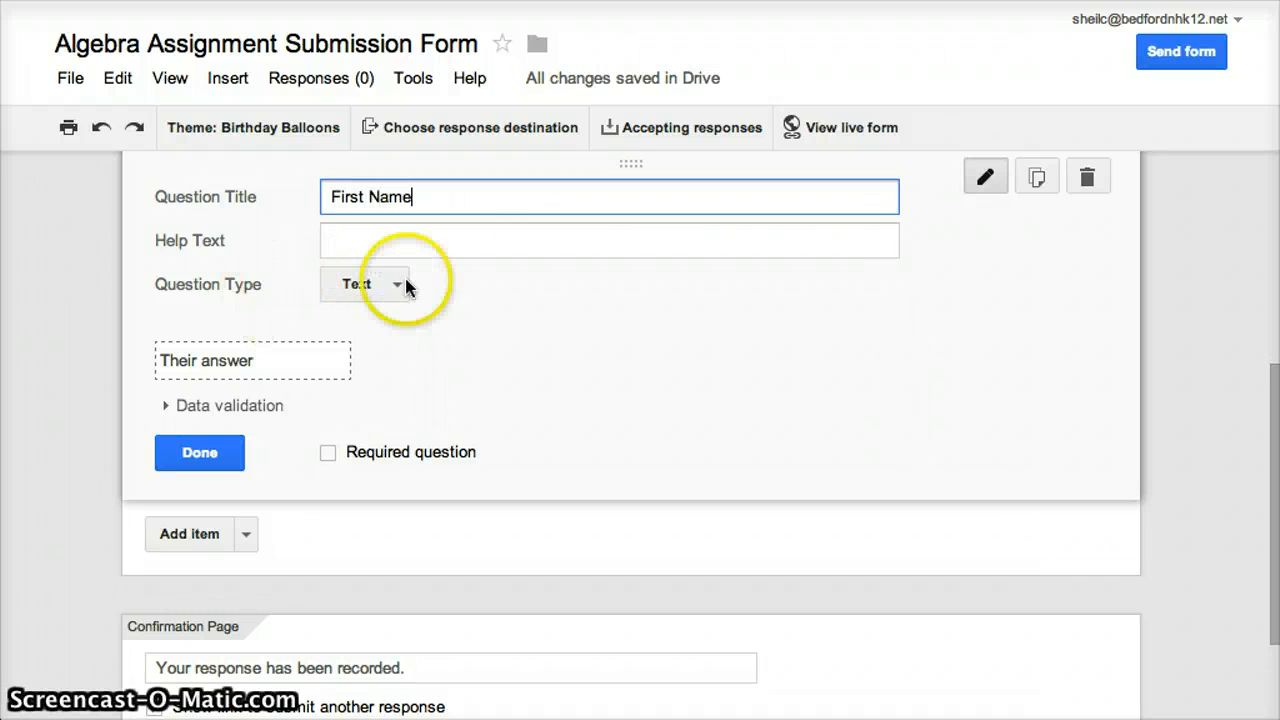
pyautogui.click(328, 455)
# Add a question titled "Block" after First Name and set its type to Multiple choice
pyautogui.click(196, 538)
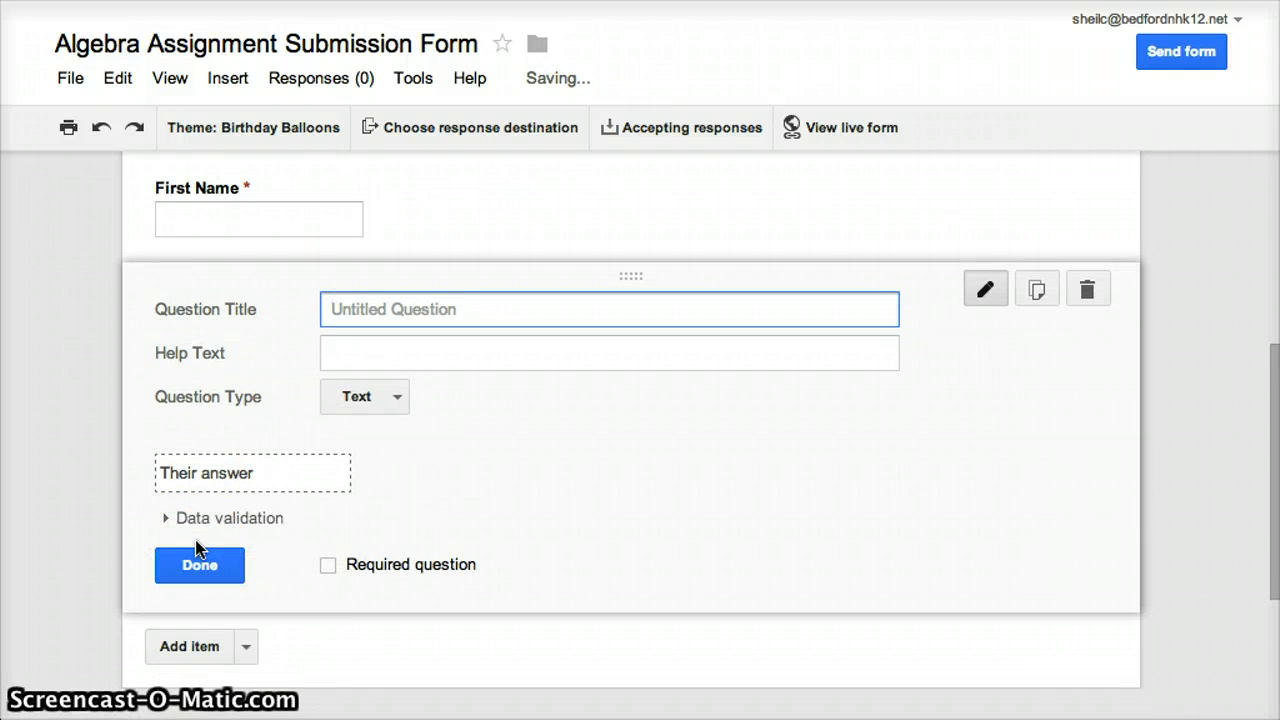
pyautogui.write('Block')
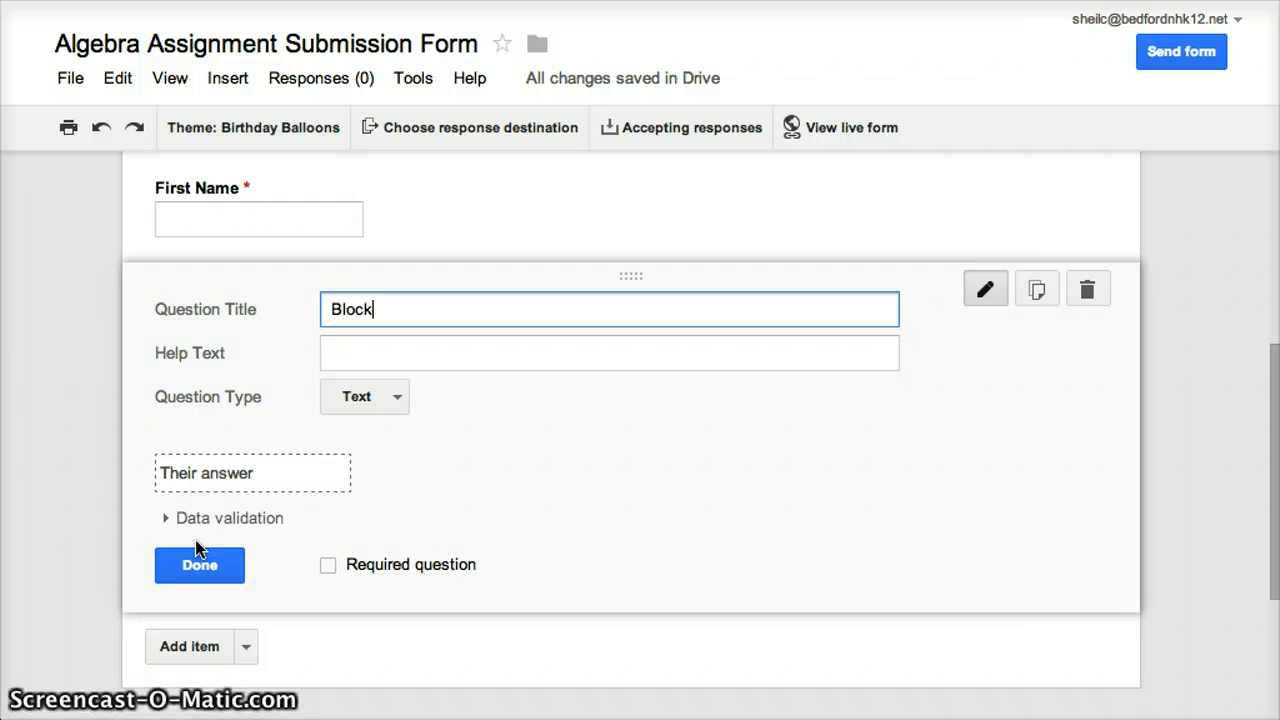
pyautogui.click(258, 488)
pyautogui.click(398, 398)
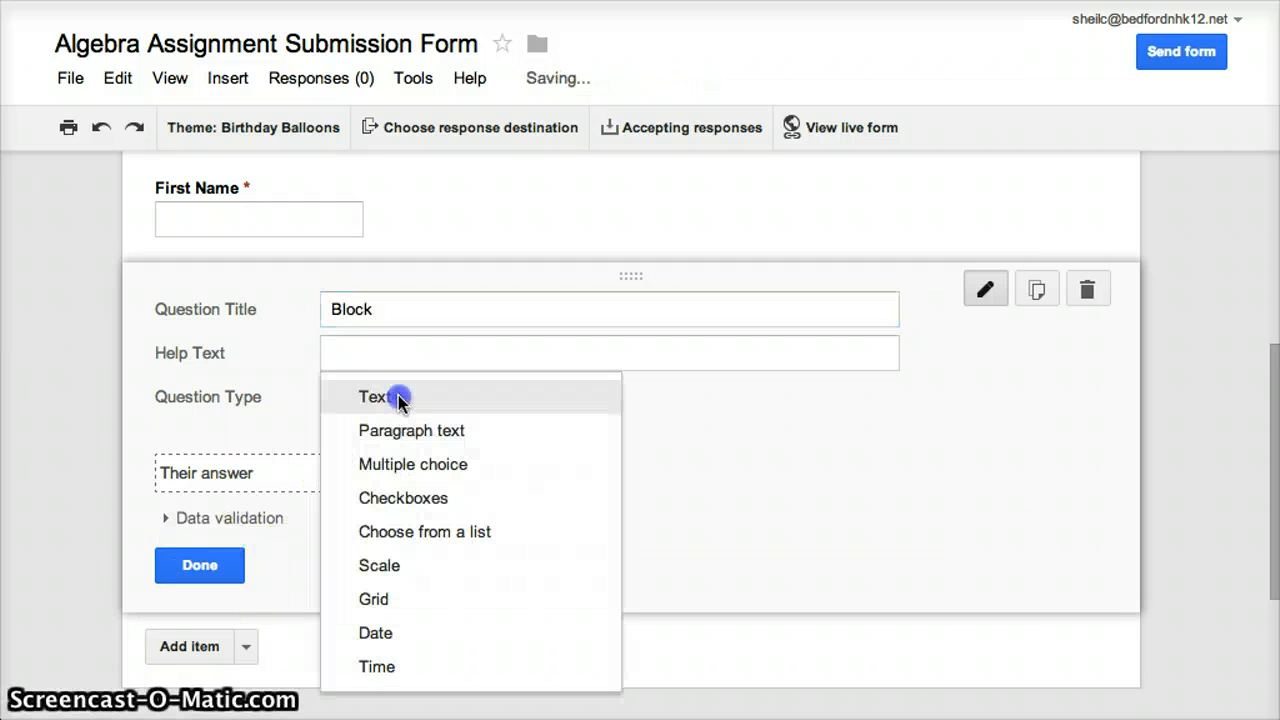
pyautogui.click(411, 438)
pyautogui.click(414, 462)
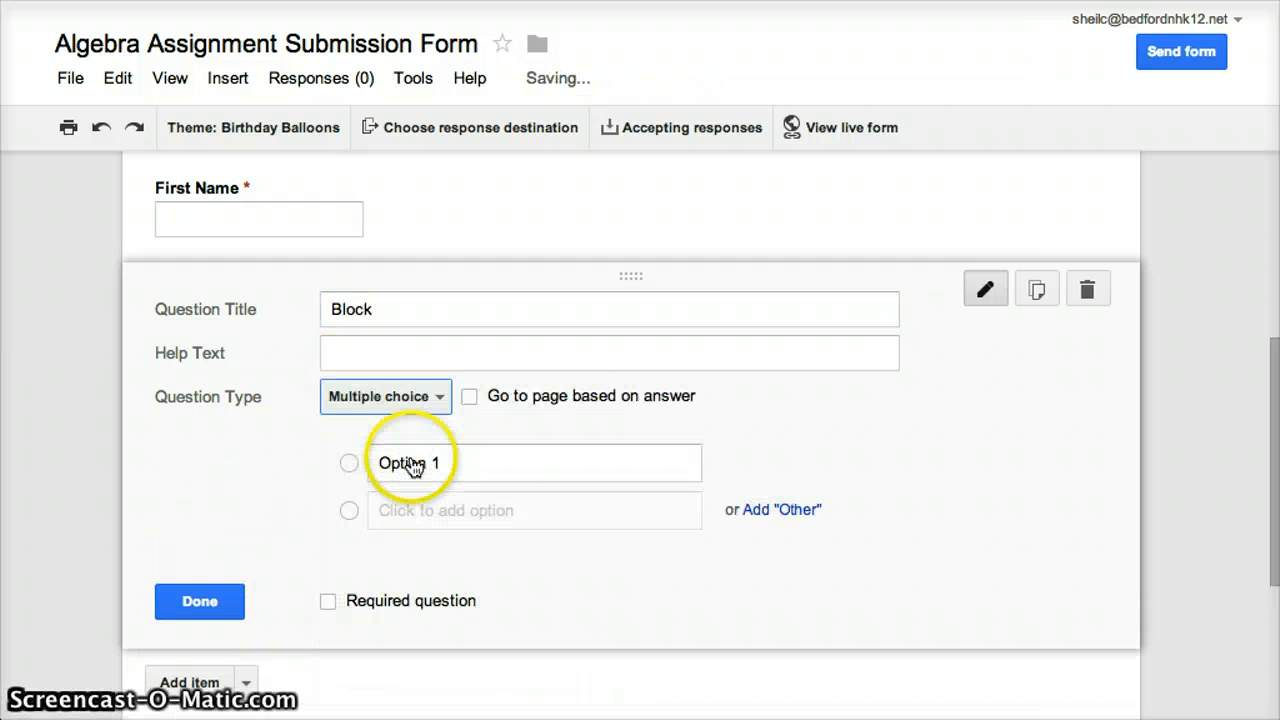
# Enter R1, R2, S3 and S4 as the answer options of the Block question
pyautogui.click(449, 462)
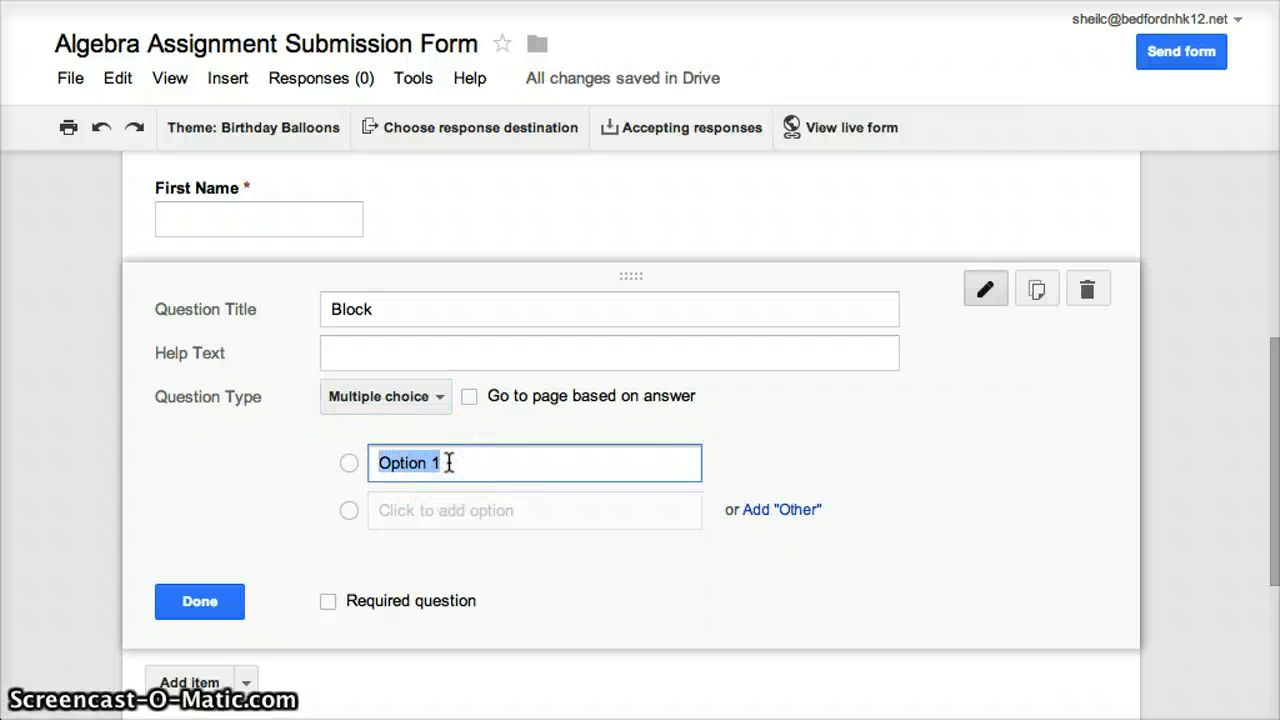
pyautogui.write('R1')
pyautogui.press('Tab')
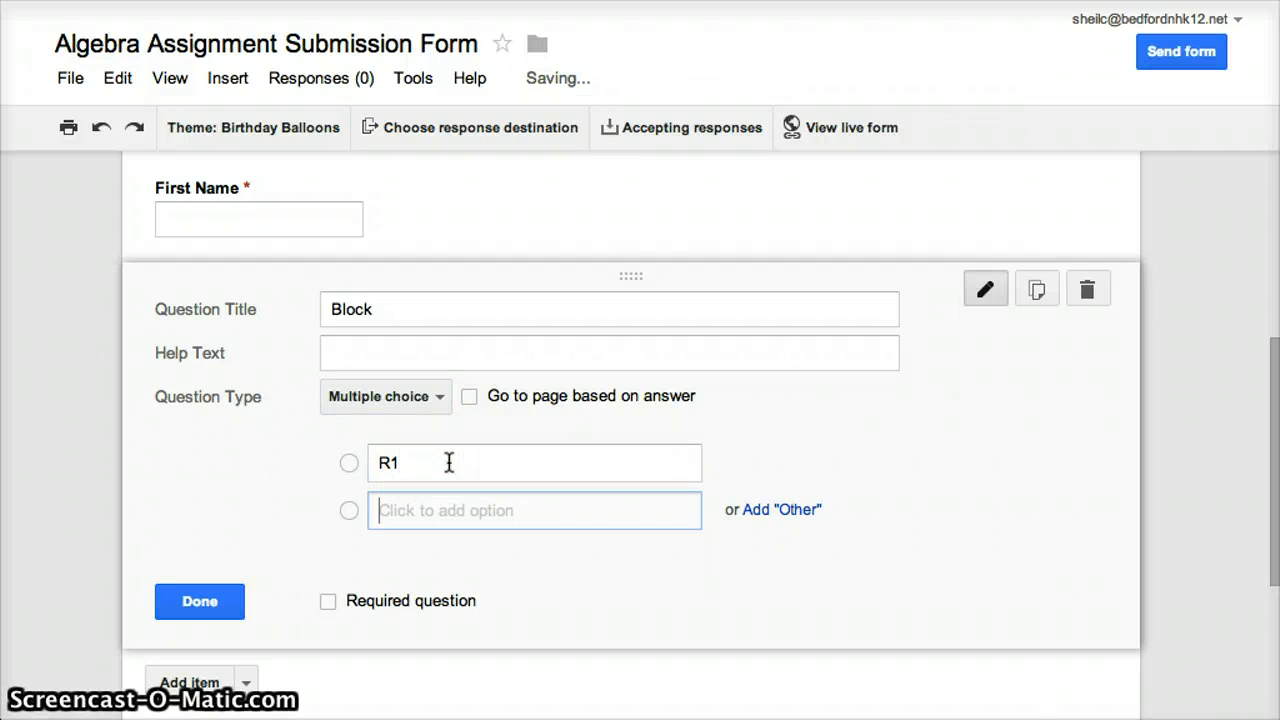
pyautogui.write('R2')
pyautogui.press('Tab')
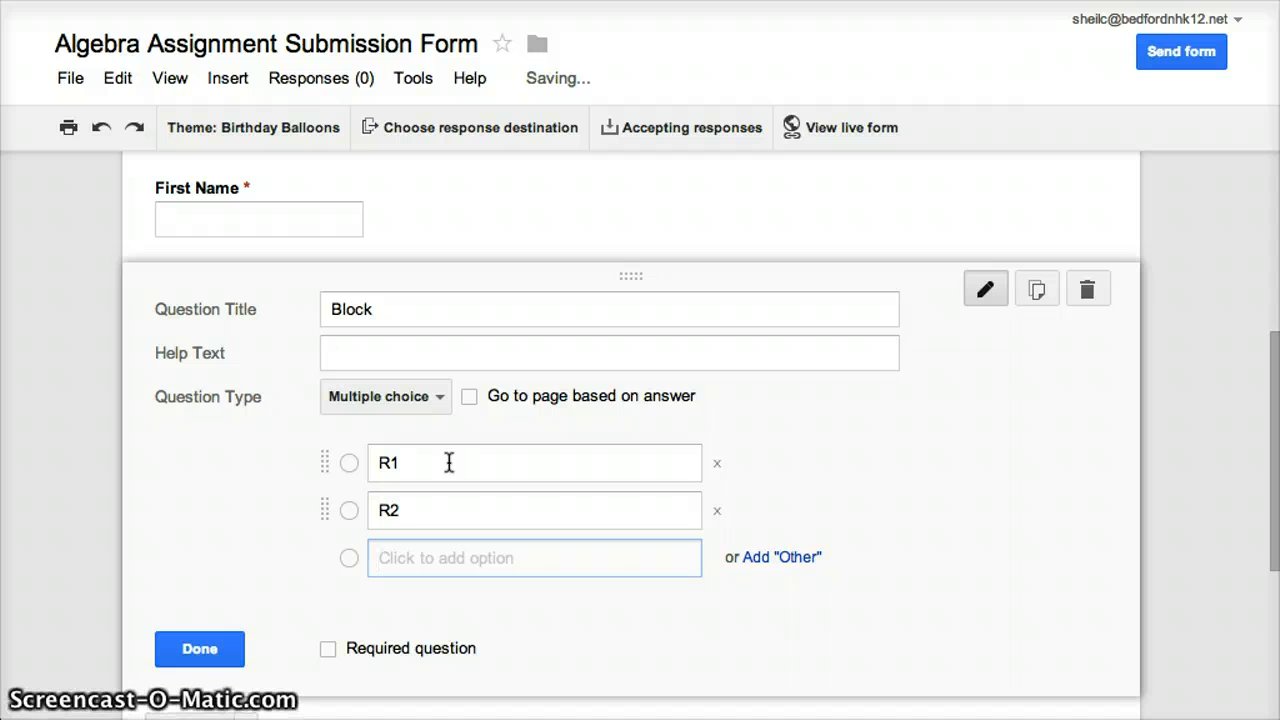
pyautogui.write('S')
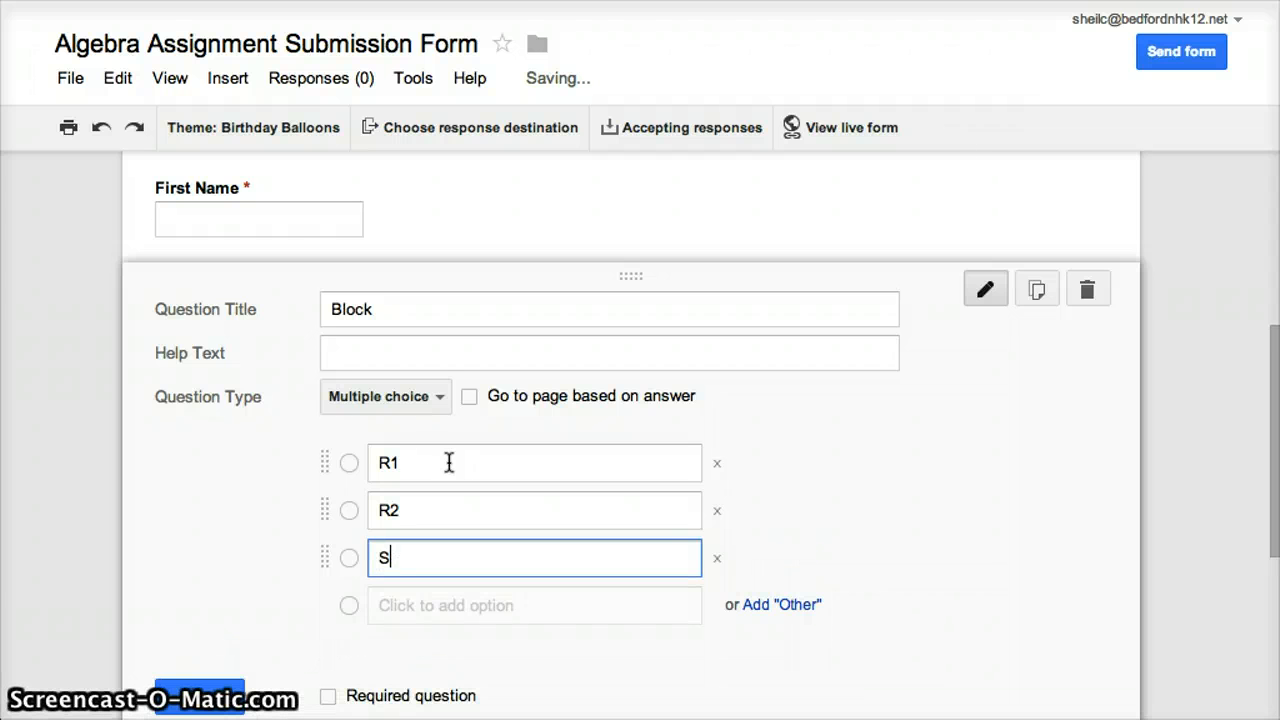
pyautogui.write('3')
pyautogui.press('Tab')
pyautogui.write('S')
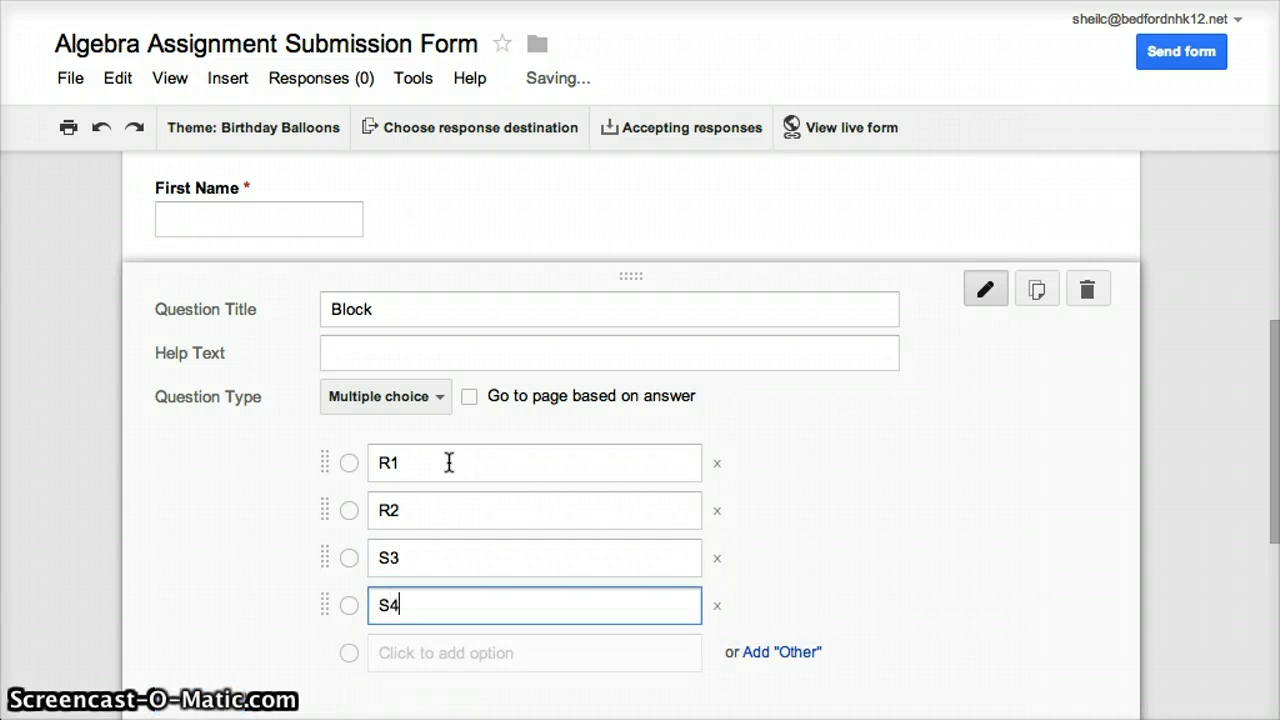
# Make the Block question required
pyautogui.scroll(-3, 449, 462)
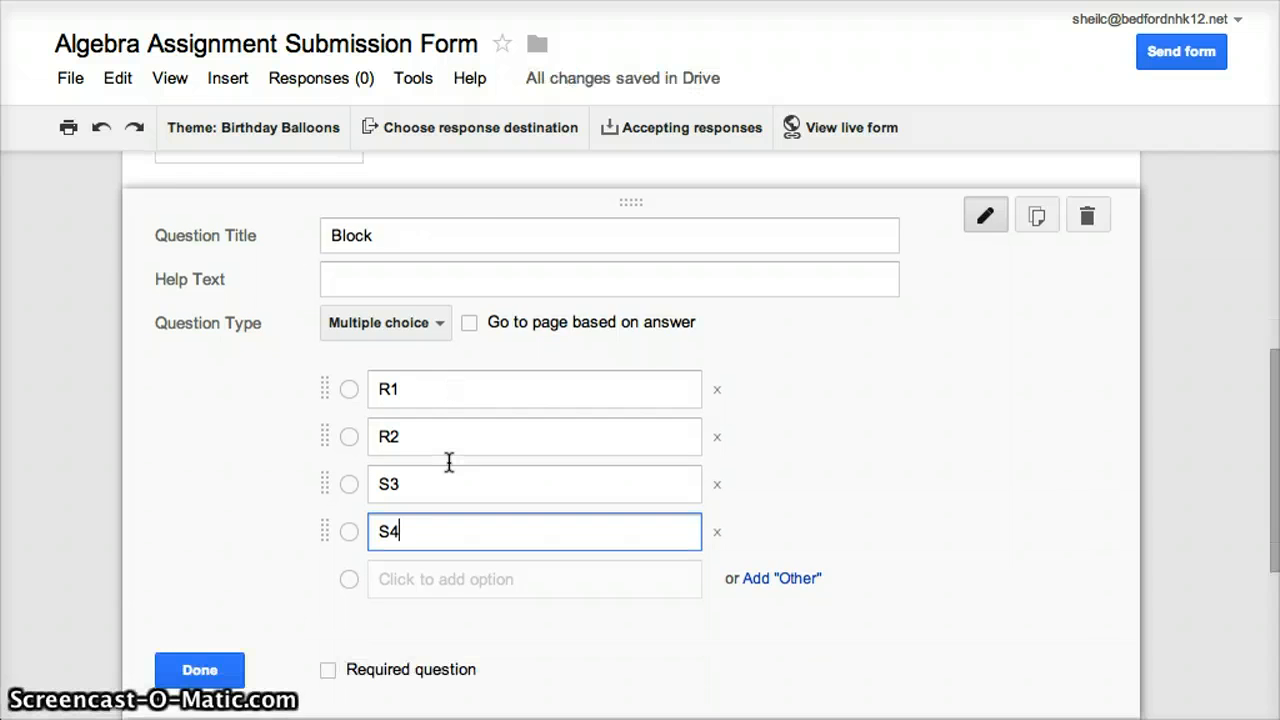
pyautogui.scroll(1, 449, 462)
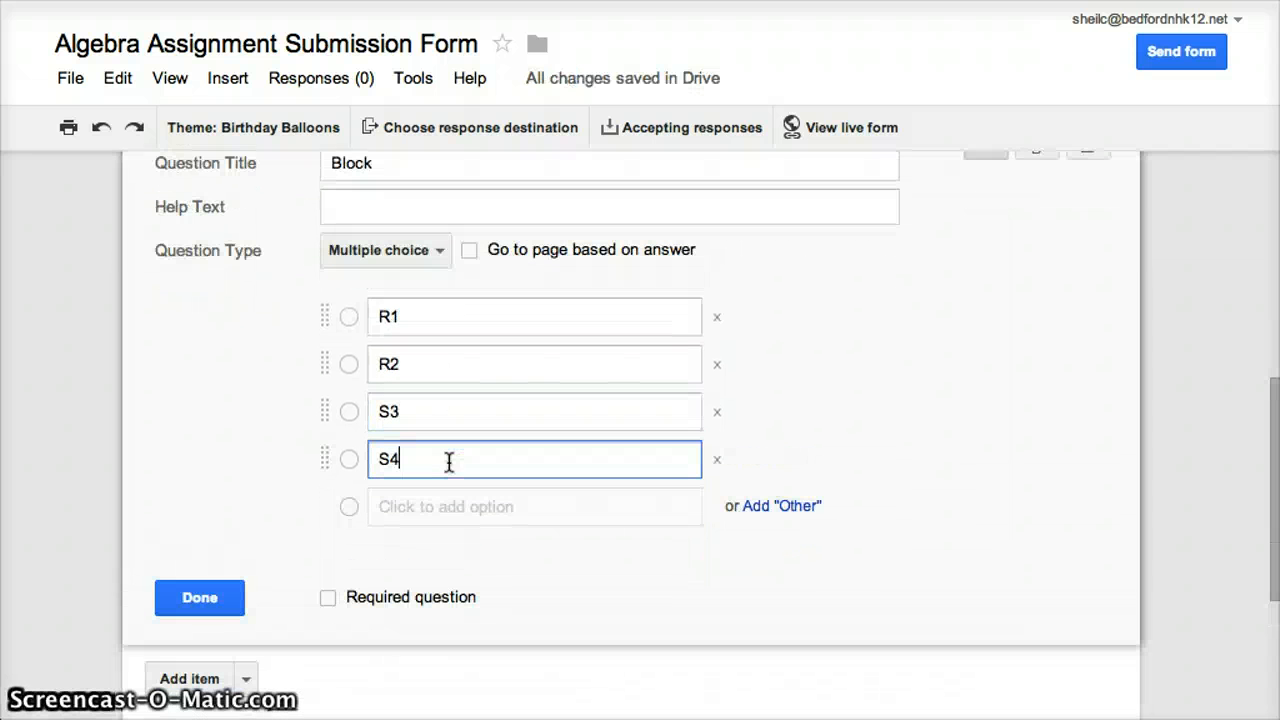
pyautogui.click(328, 597)
# Add a question titled "Assignment Name" after Block and set its type to Choose from a list
pyautogui.scroll(-3, 332, 600)
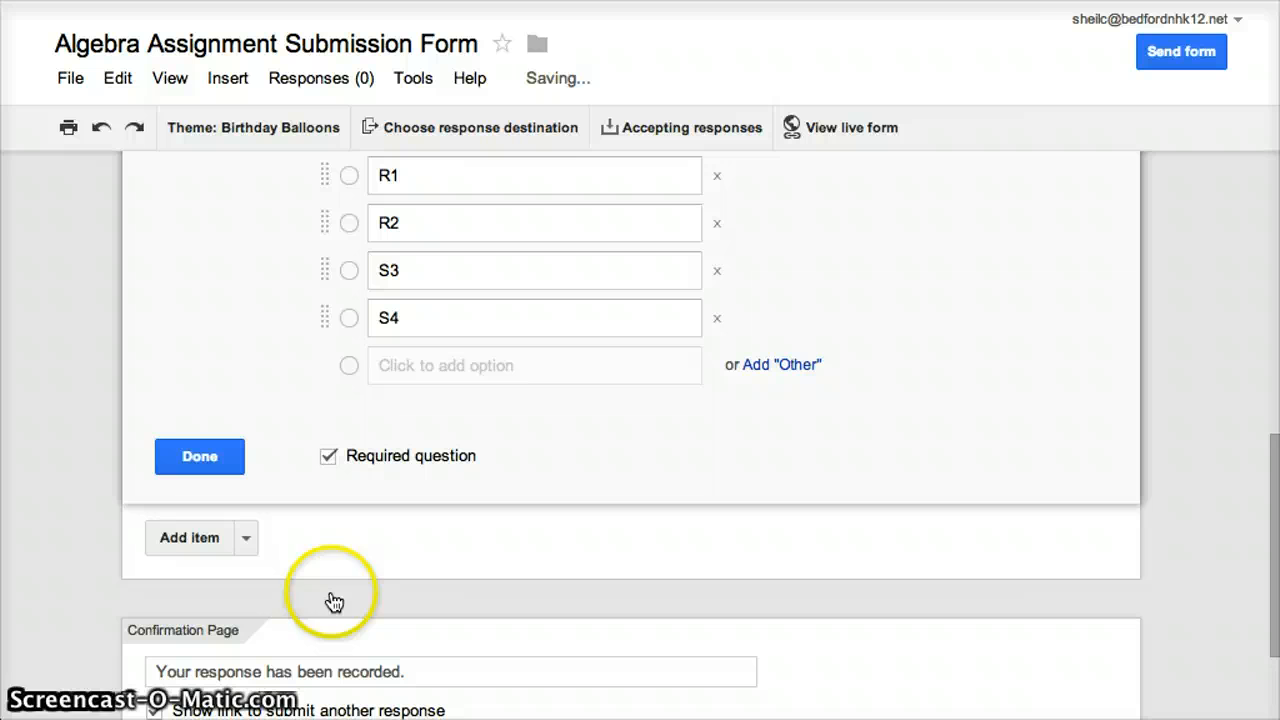
pyautogui.click(199, 537)
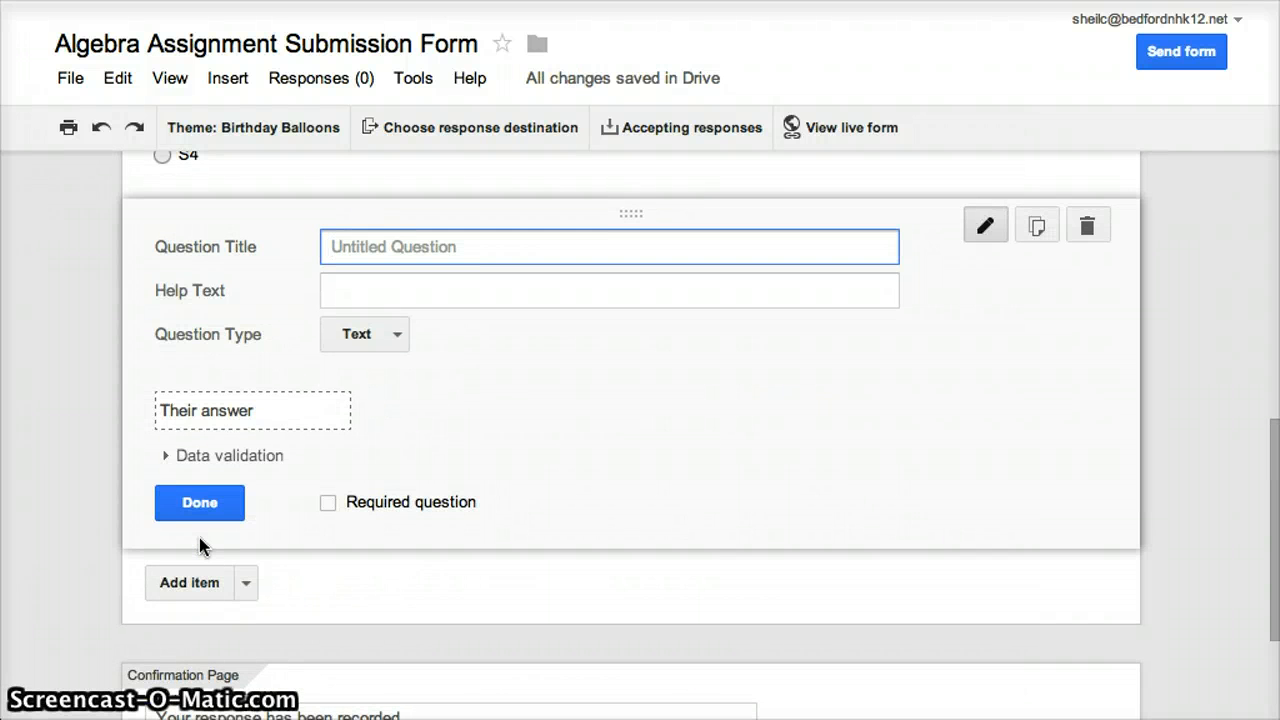
pyautogui.write('Assignment ')
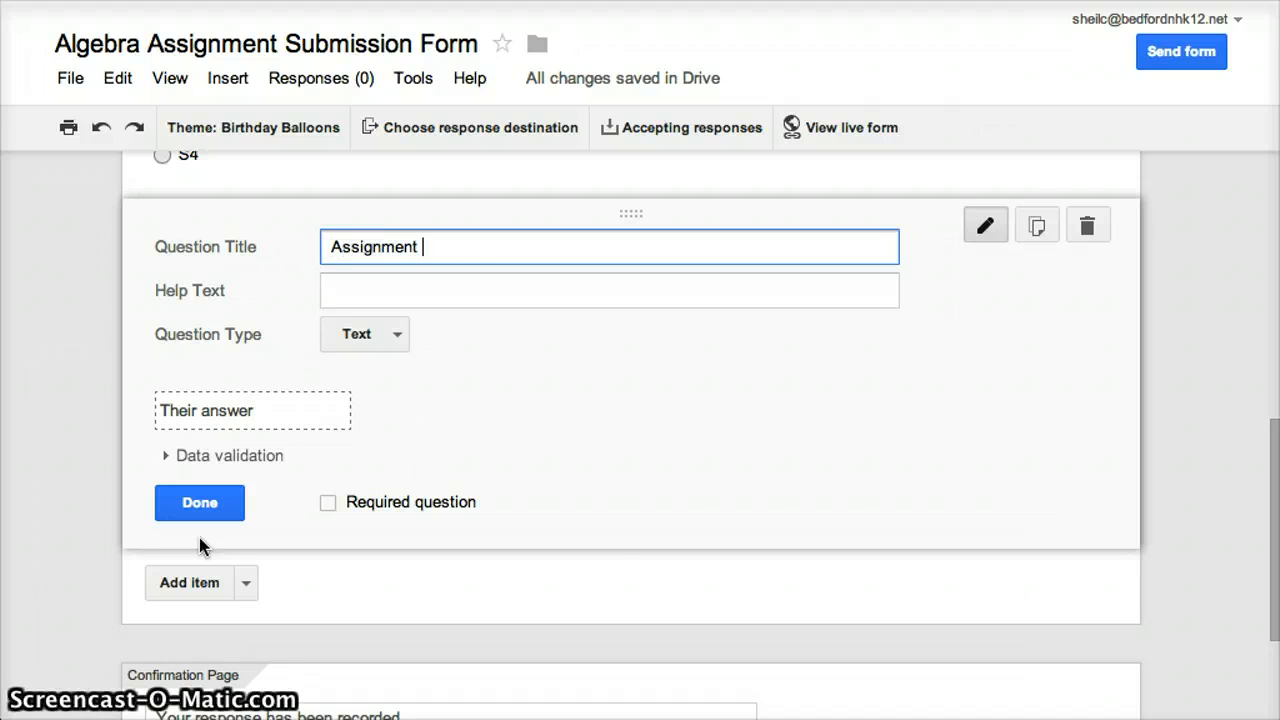
pyautogui.write('Name')
pyautogui.click(385, 340)
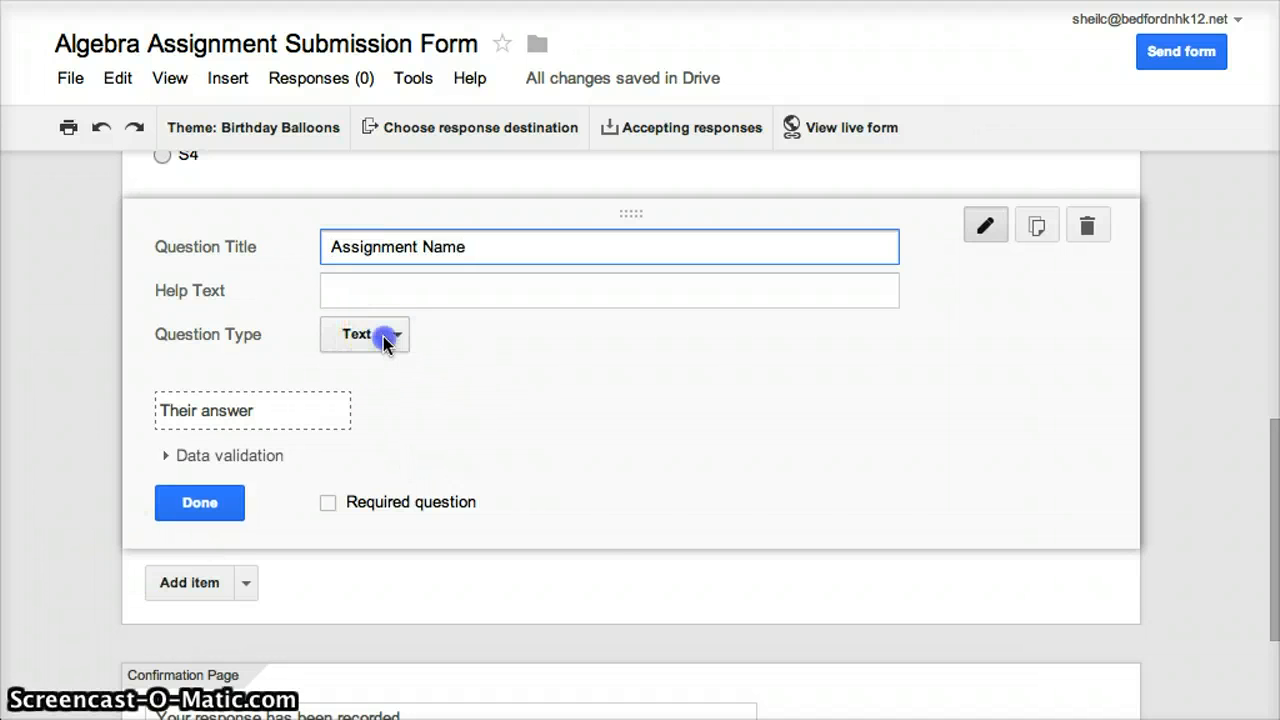
pyautogui.click(417, 476)
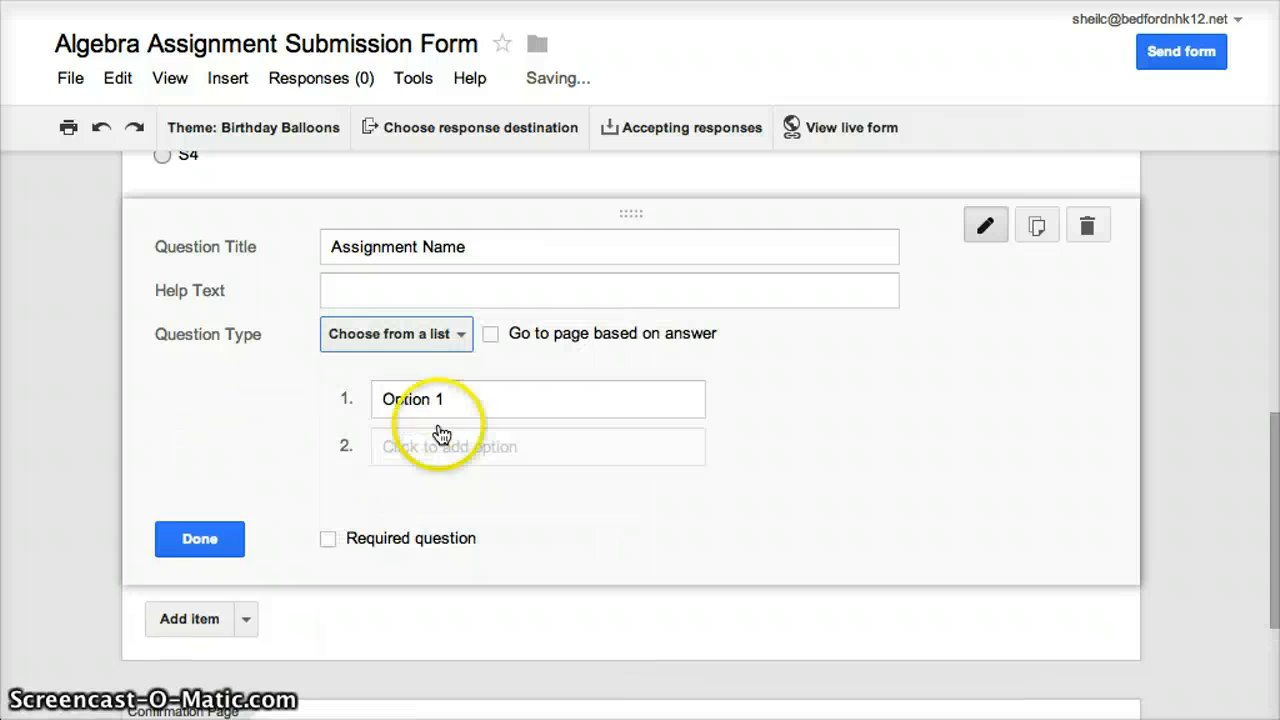
# Enter "Project 1" and "Project 2" as the list options of the Assignment Name question
pyautogui.click(471, 401)
pyautogui.write('Project')
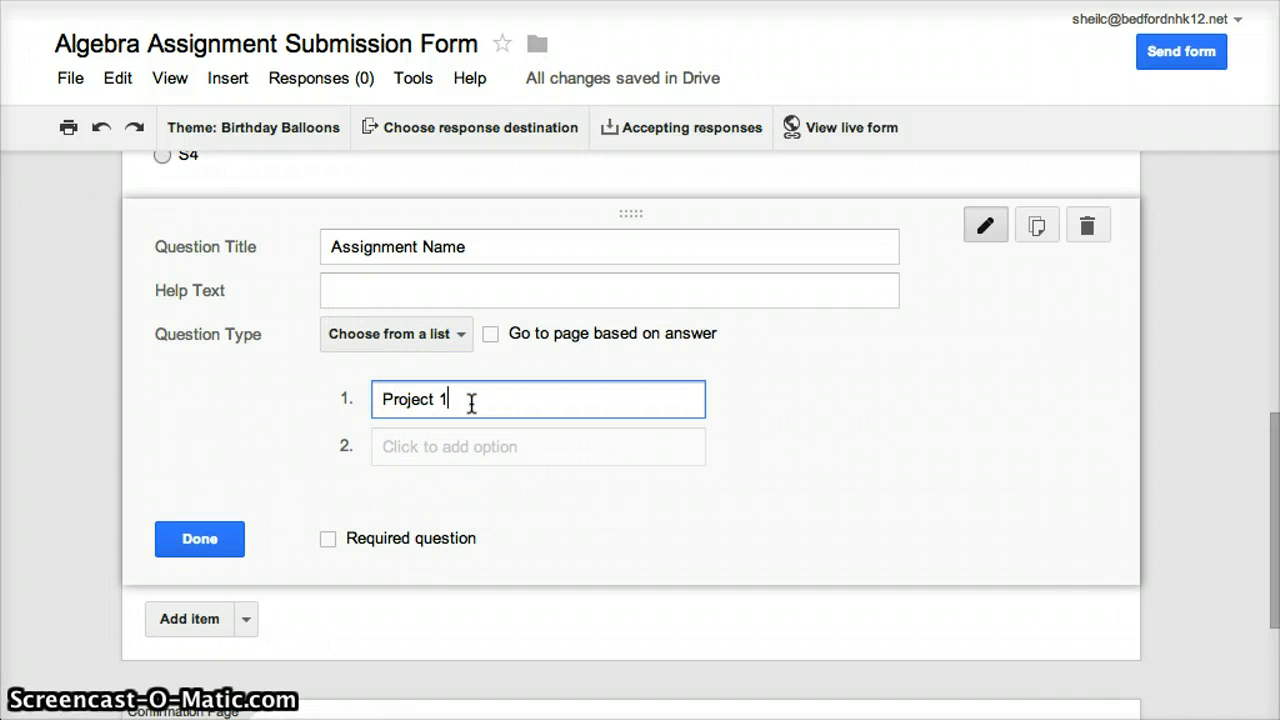
pyautogui.press('Return')
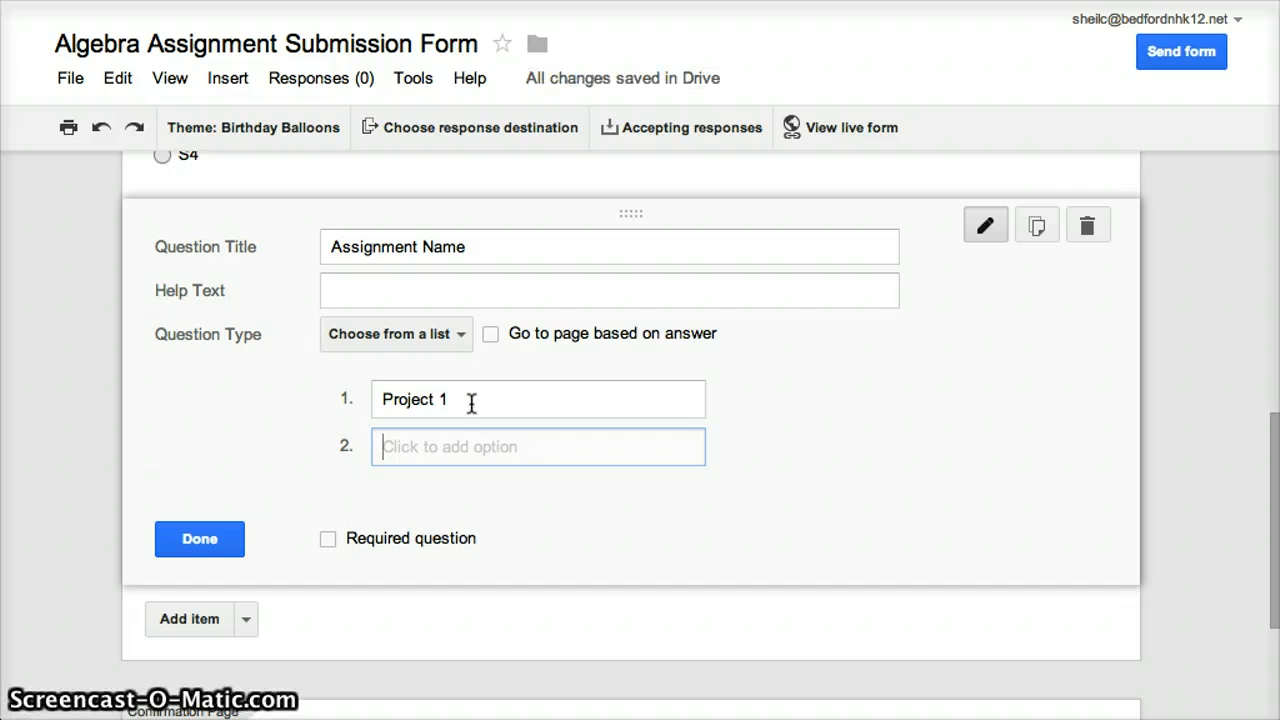
pyautogui.write('Project')
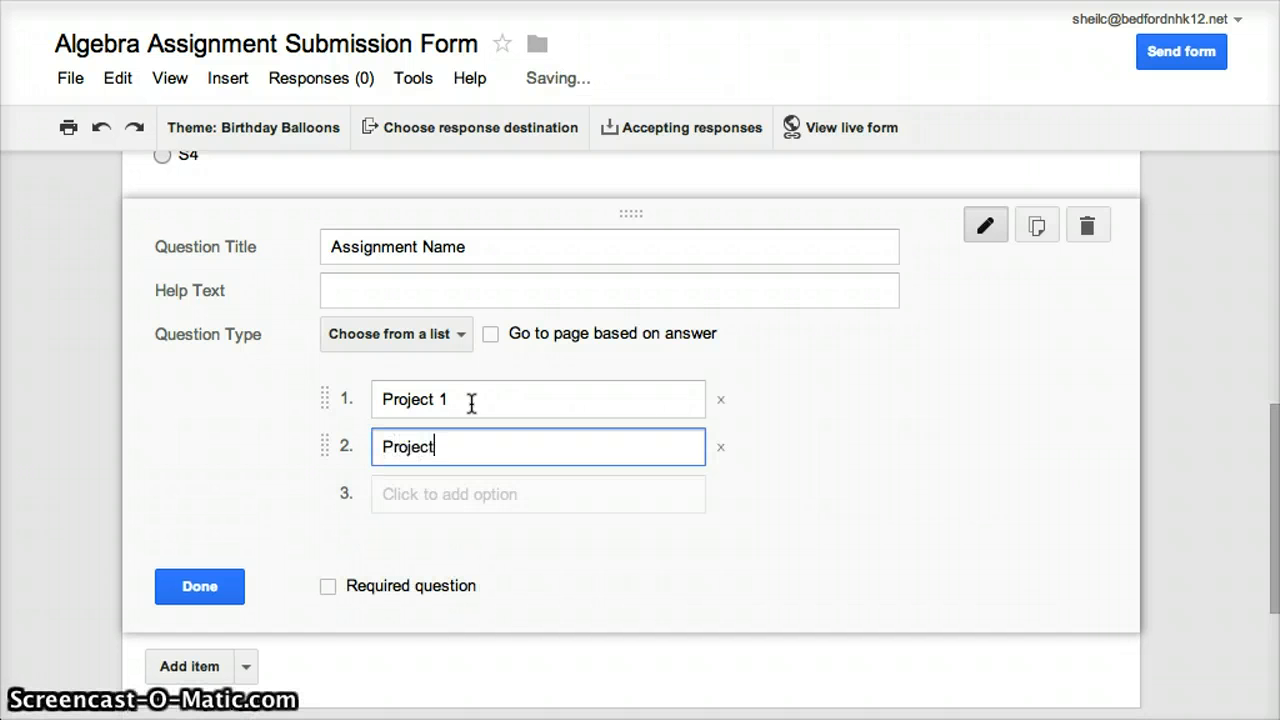
pyautogui.write(' 2')
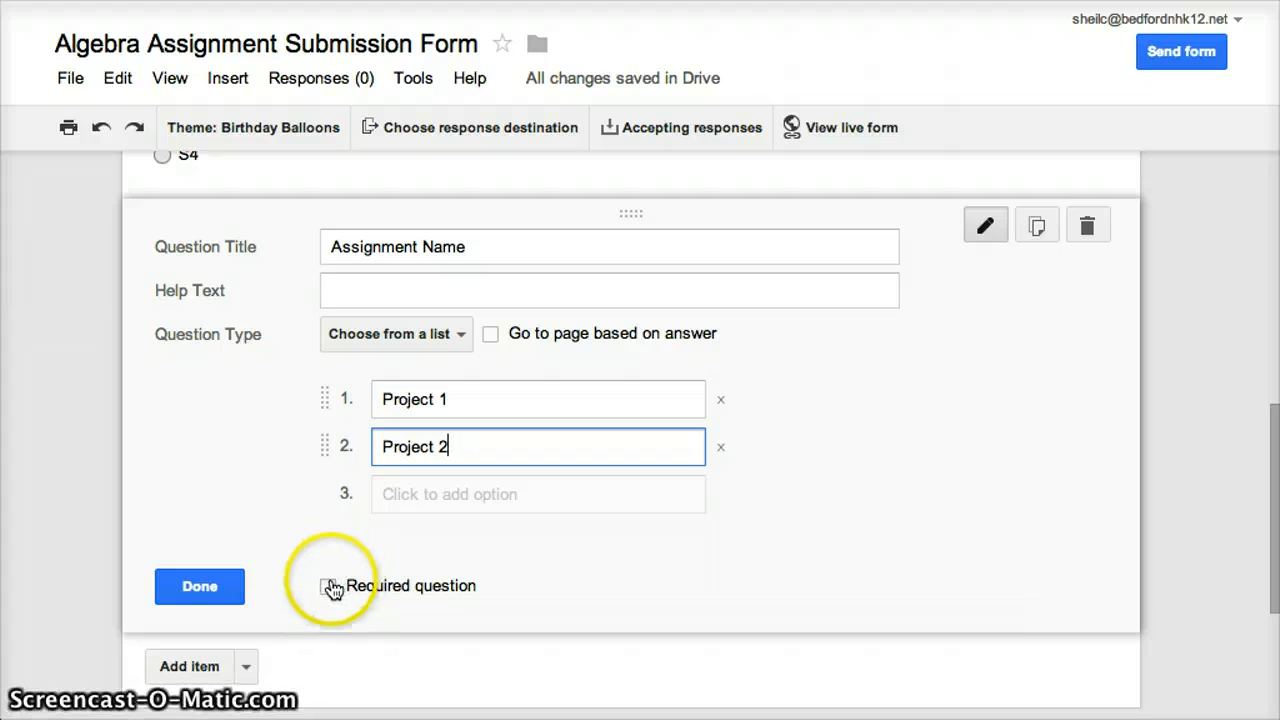
# Make the Assignment Name question required and finish editing it
pyautogui.click(328, 587)
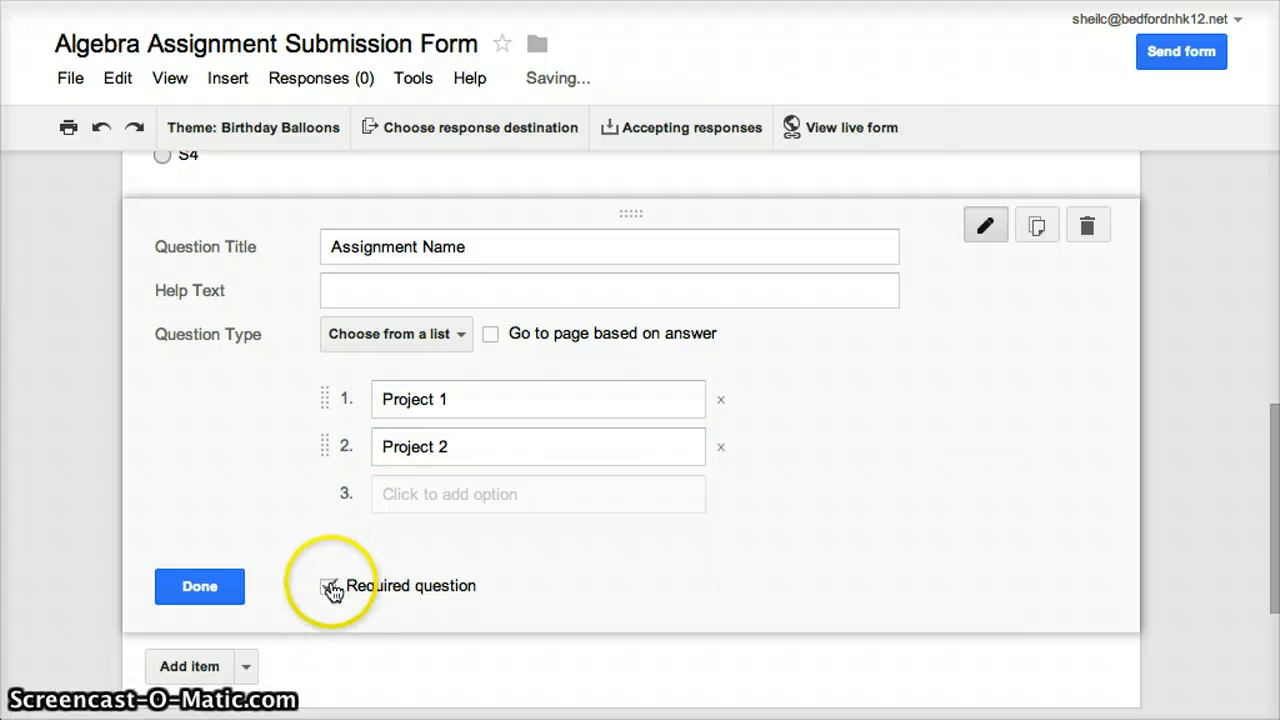
pyautogui.click(199, 590)
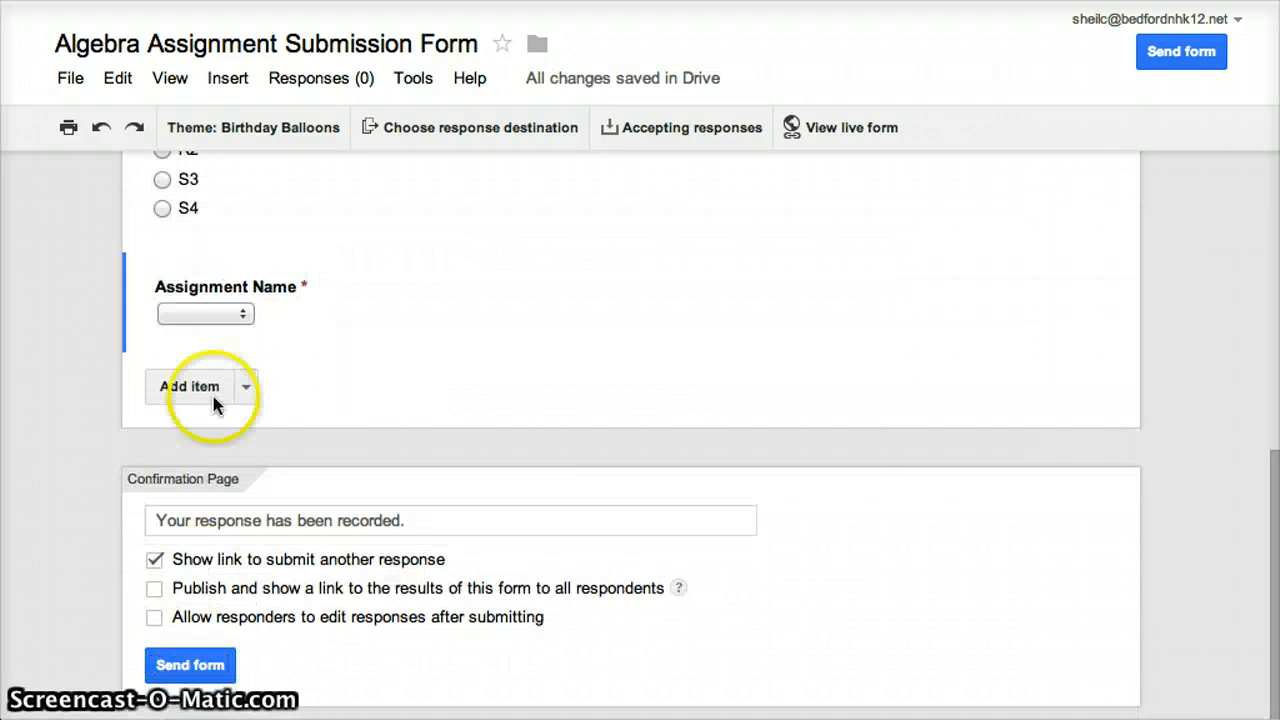
# Add a required text question titled "Link to Assignment" after the Assignment Name question
pyautogui.click(202, 390)
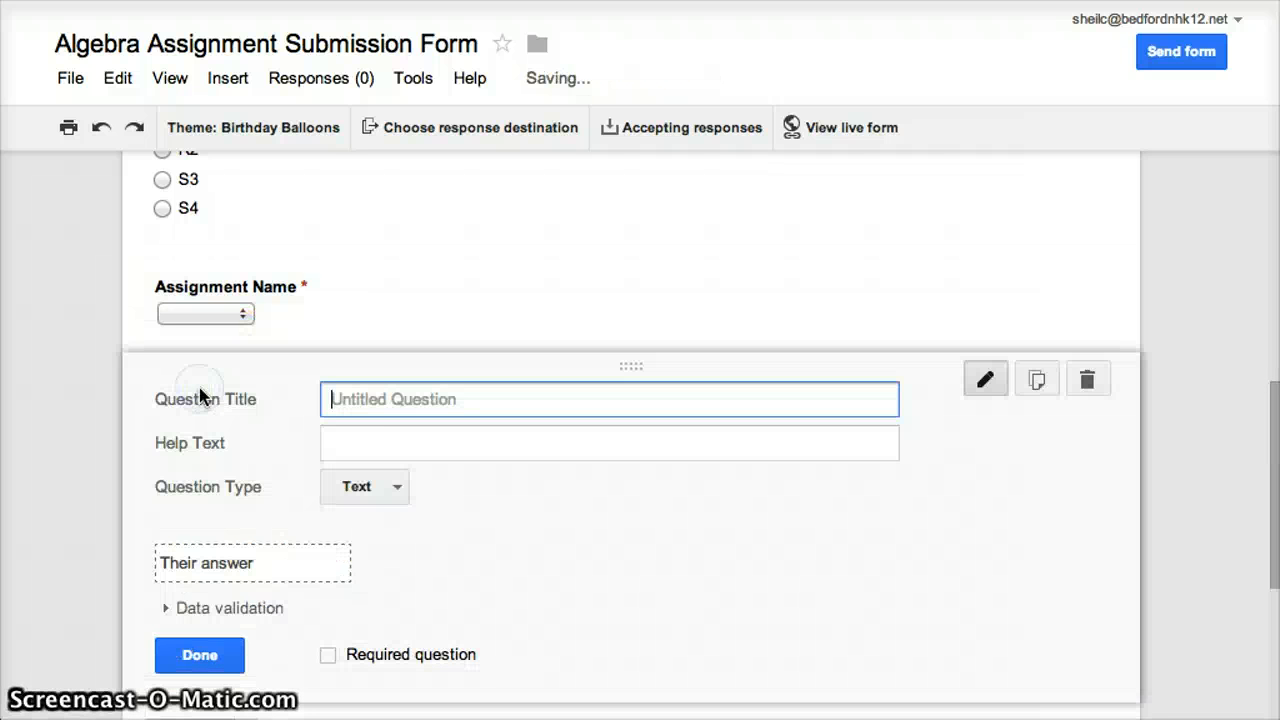
pyautogui.write('Link ')
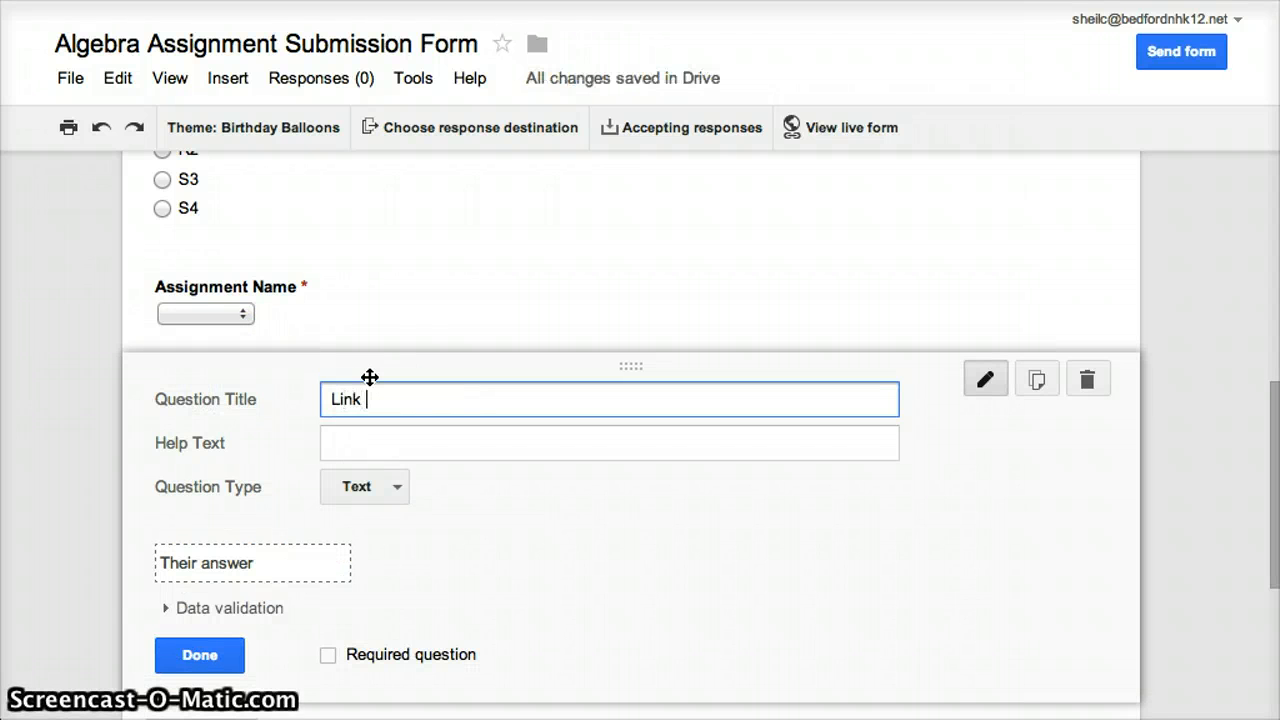
pyautogui.write('to Assignemtn')
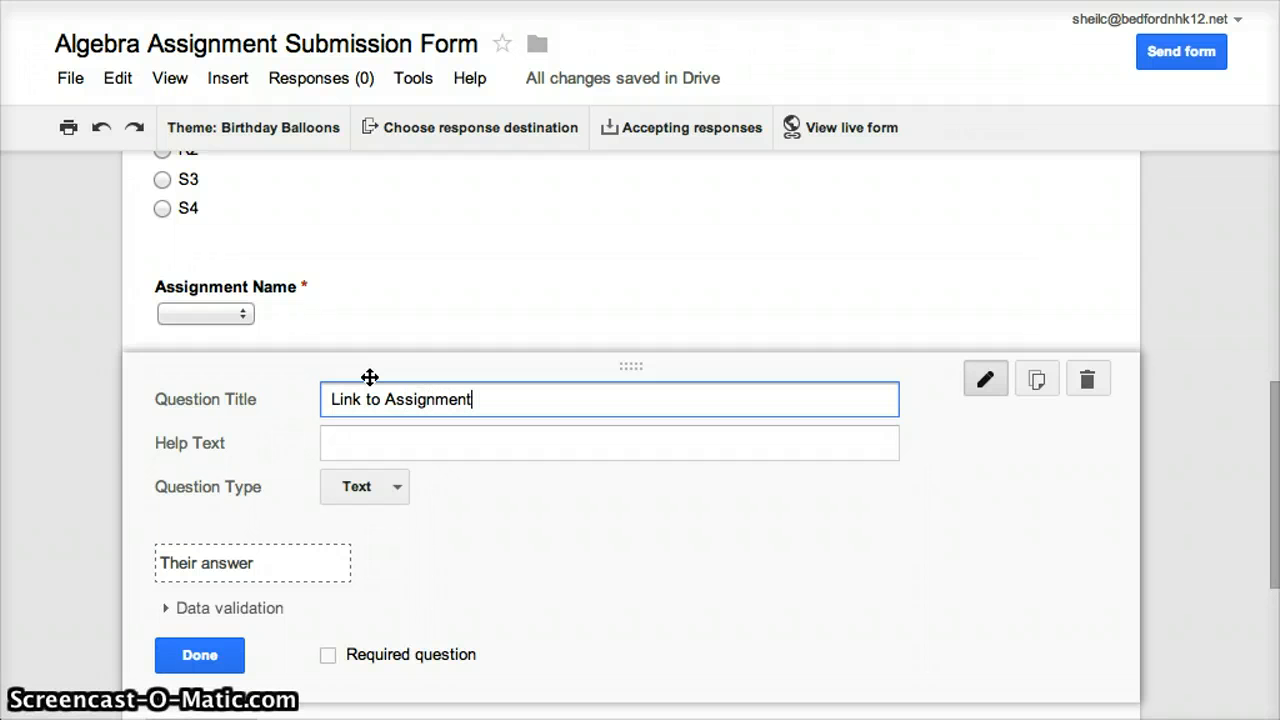
pyautogui.click(326, 657)
pyautogui.click(200, 655)
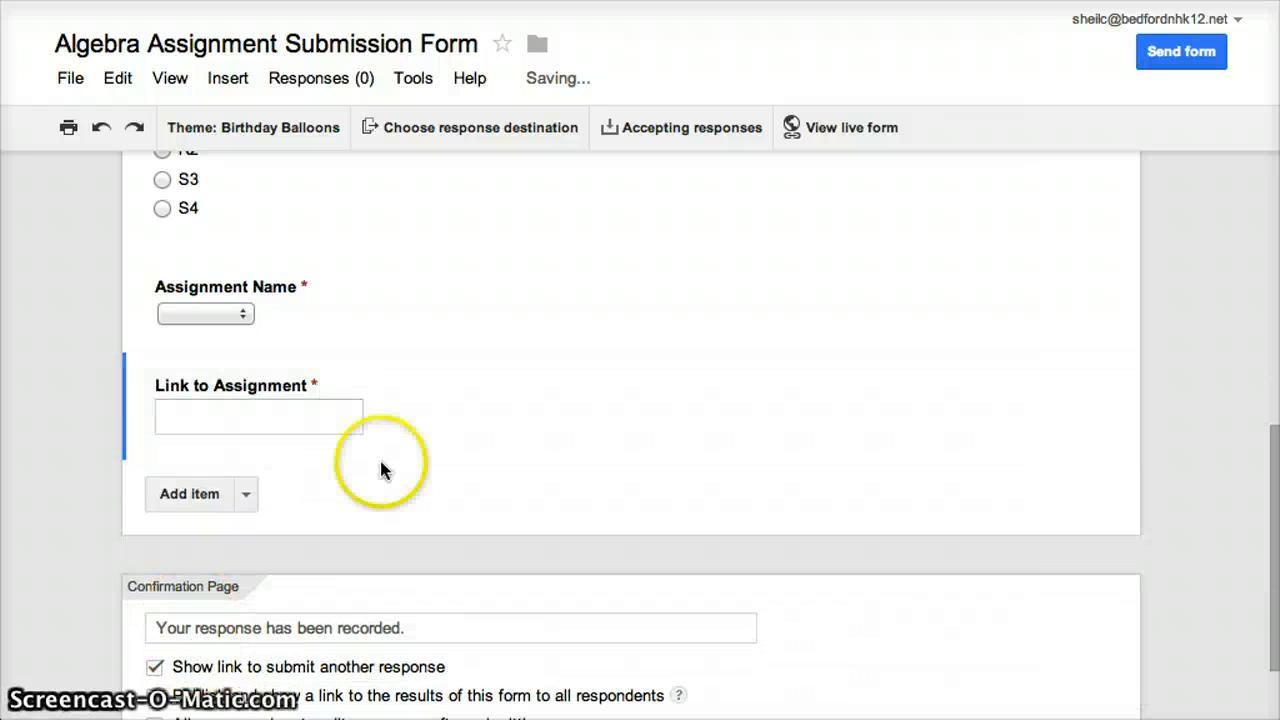
# Open the live version of the Algebra Assignment Submission Form
pyautogui.scroll(10, 560, 297)
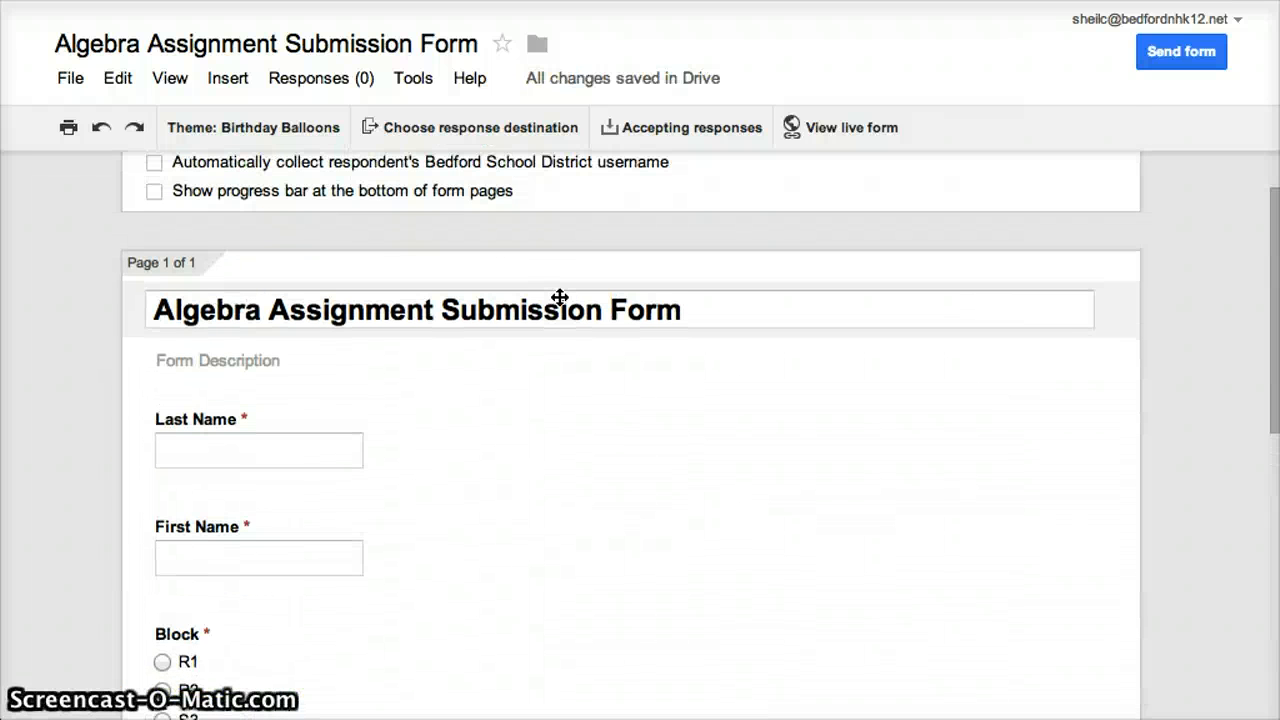
pyautogui.scroll(2, 560, 297)
pyautogui.scroll(-3, 560, 297)
pyautogui.scroll(3, 560, 297)
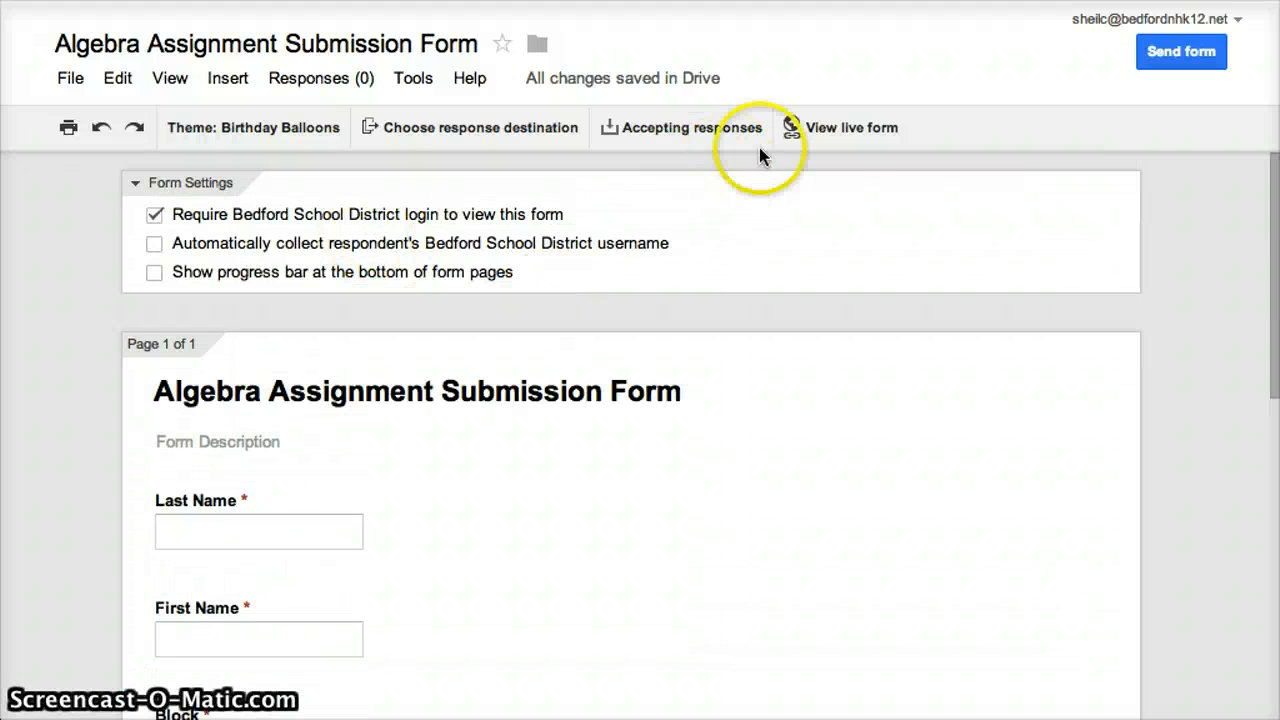
pyautogui.click(843, 128)
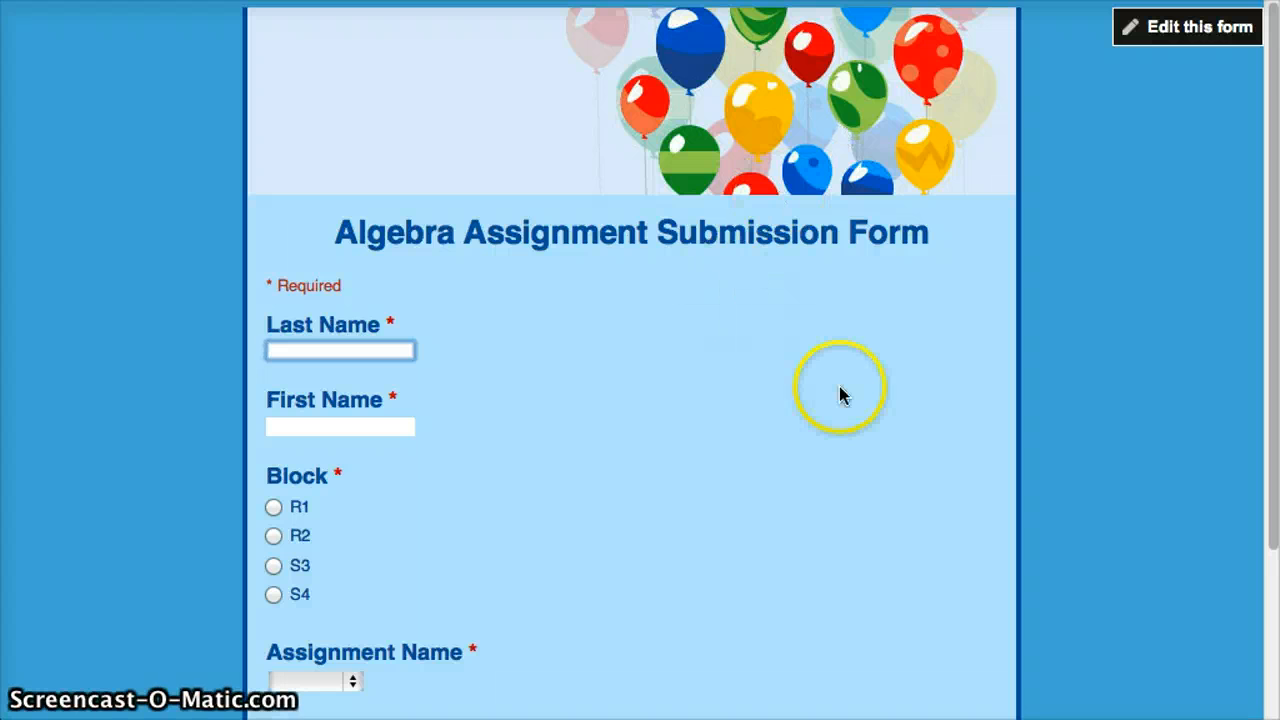
# Fill in the student's last name and first name on the live form and choose block R1
pyautogui.scroll(-3, 840, 394)
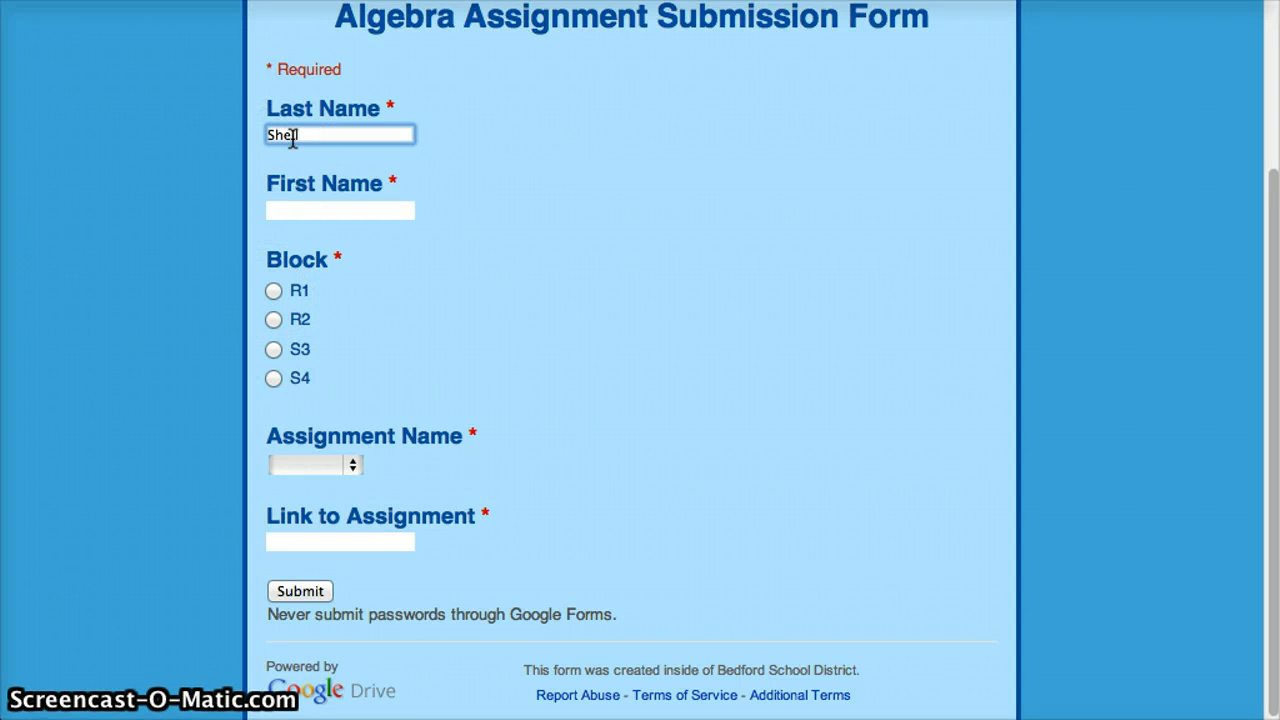
pyautogui.press('Tab')
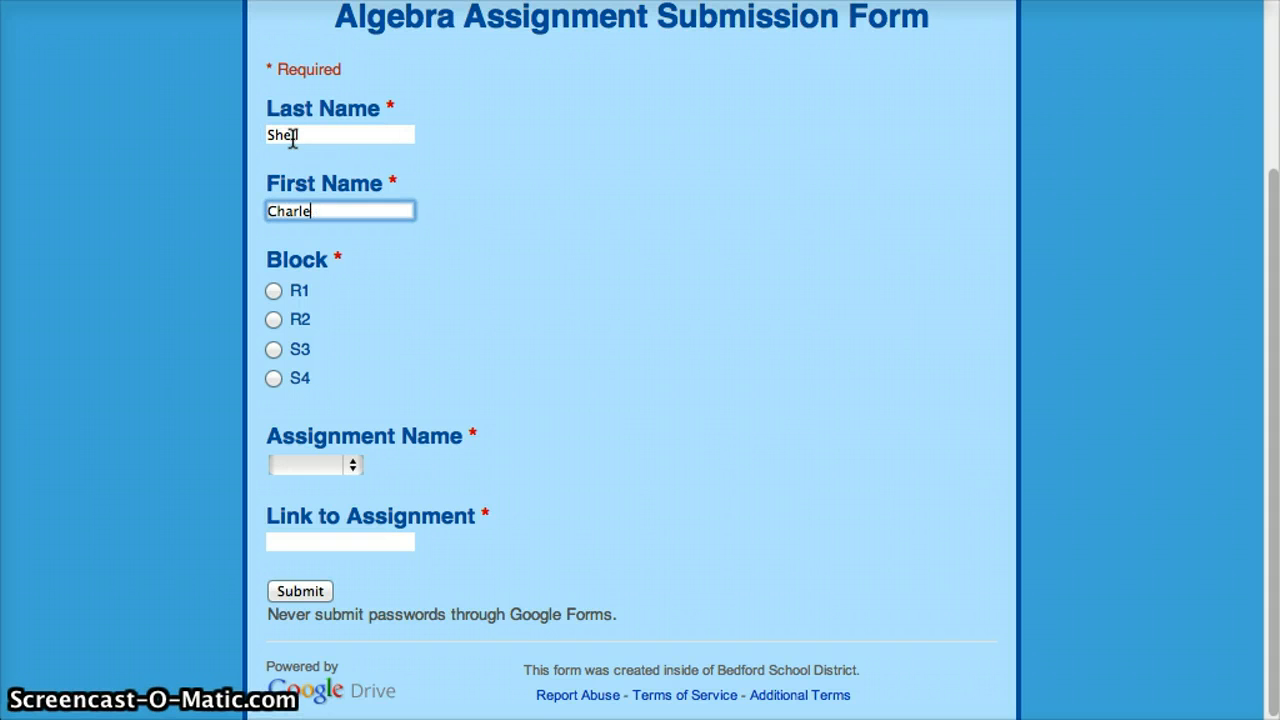
pyautogui.click(273, 290)
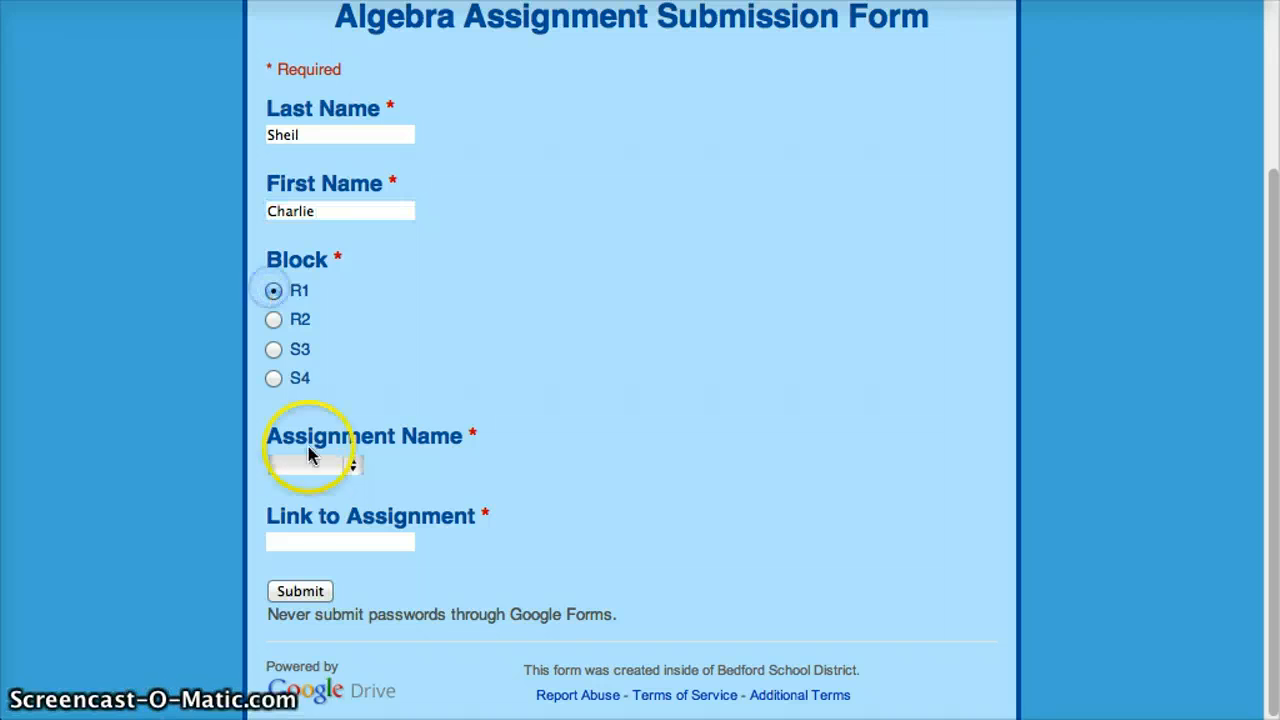
pyautogui.click(352, 470)
pyautogui.click(350, 486)
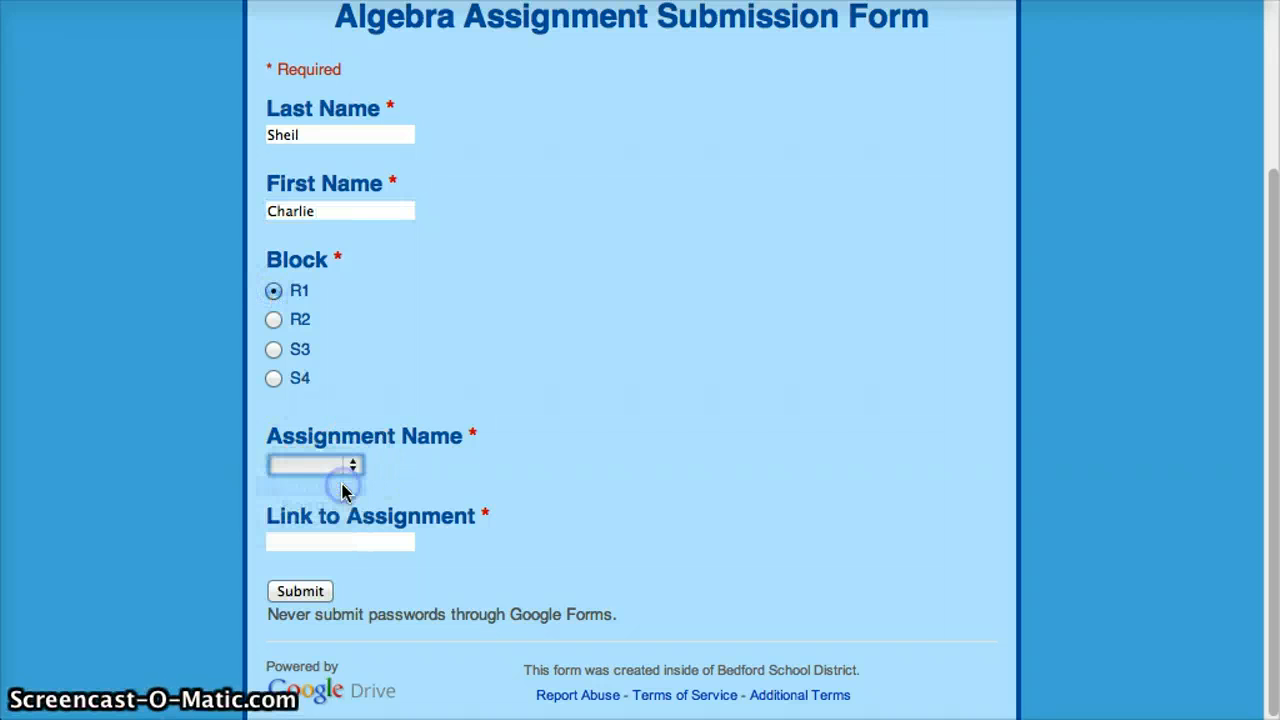
pyautogui.click(303, 546)
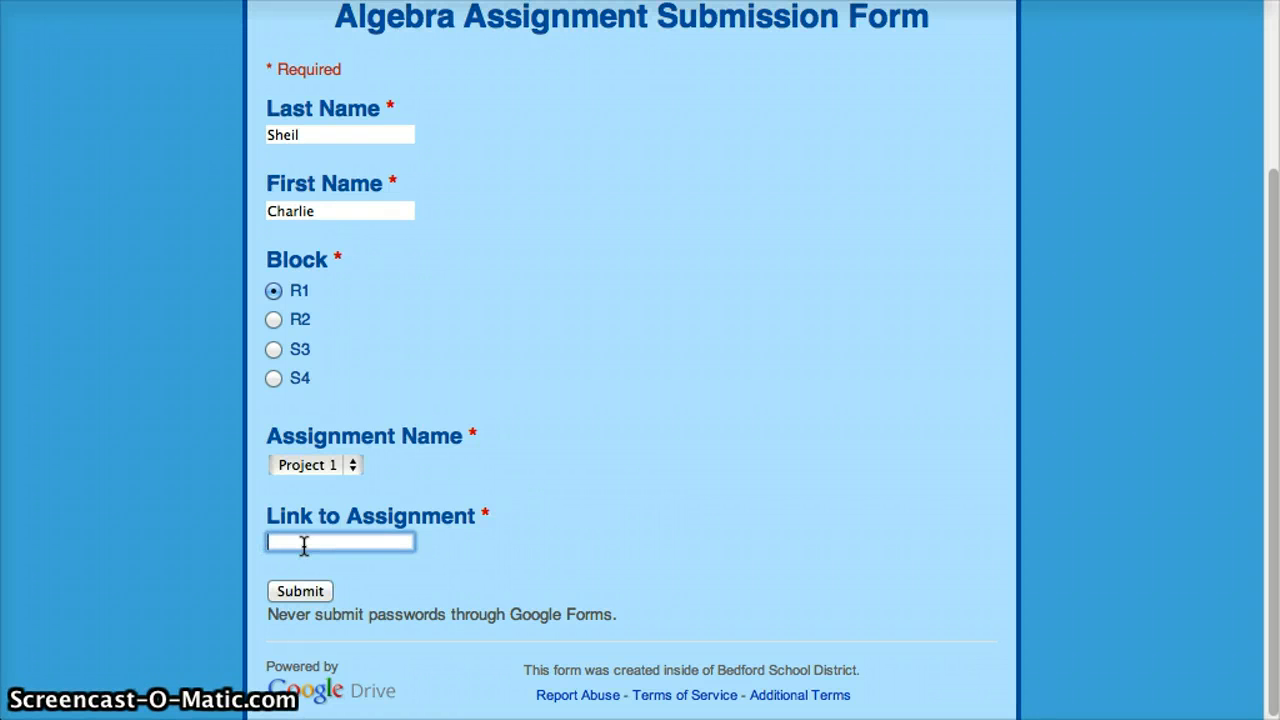
pyautogui.write('www.google.com')
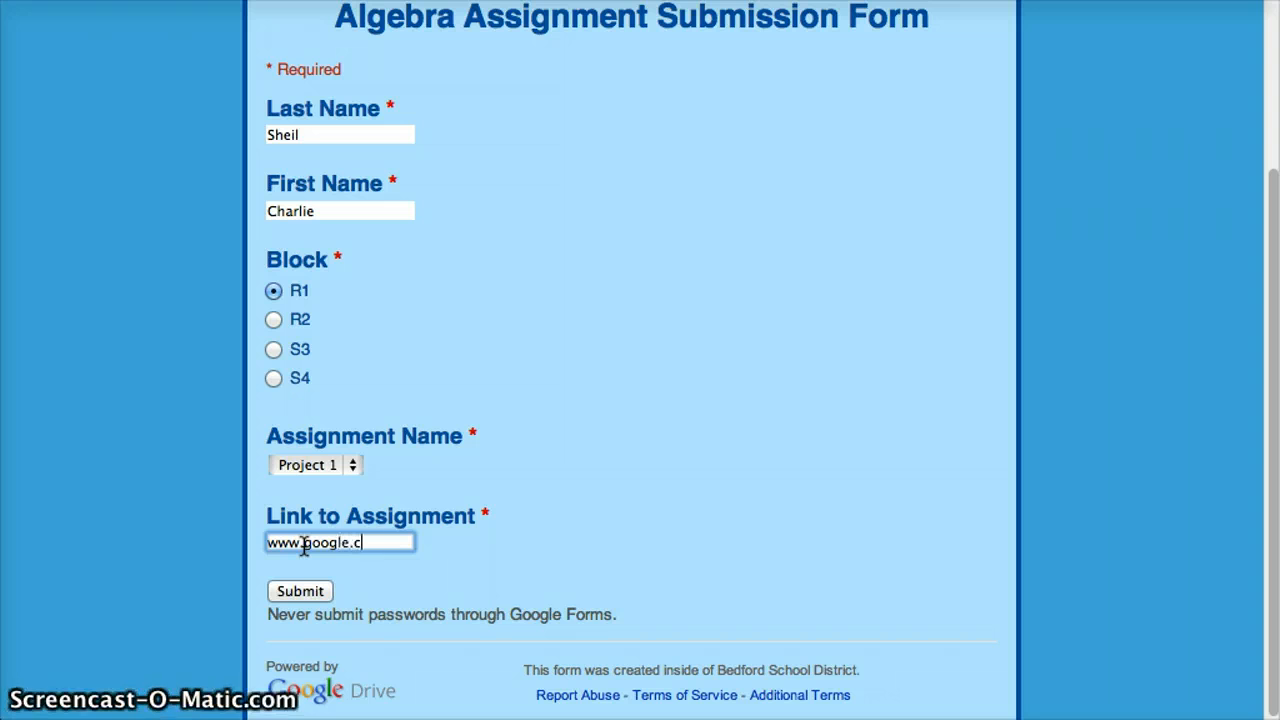
pyautogui.click(303, 591)
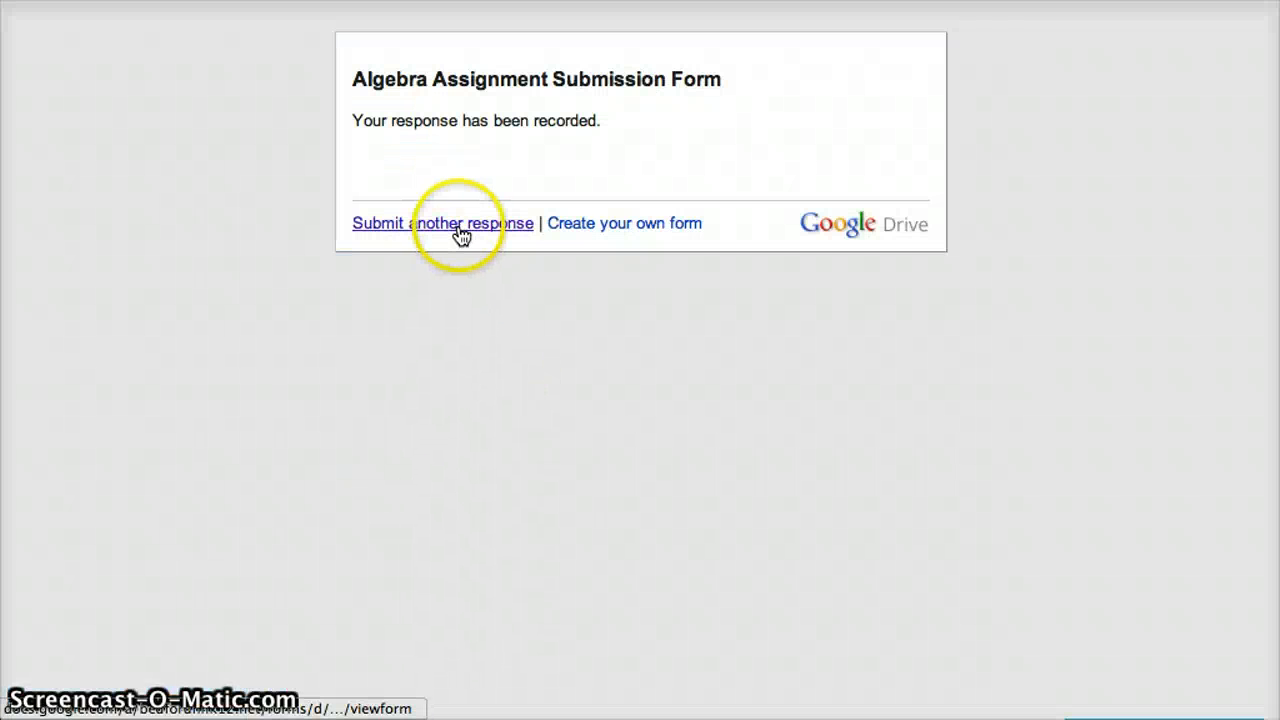
# Open a blank form for another response, look over its questions and return to the form editor
pyautogui.click(455, 226)
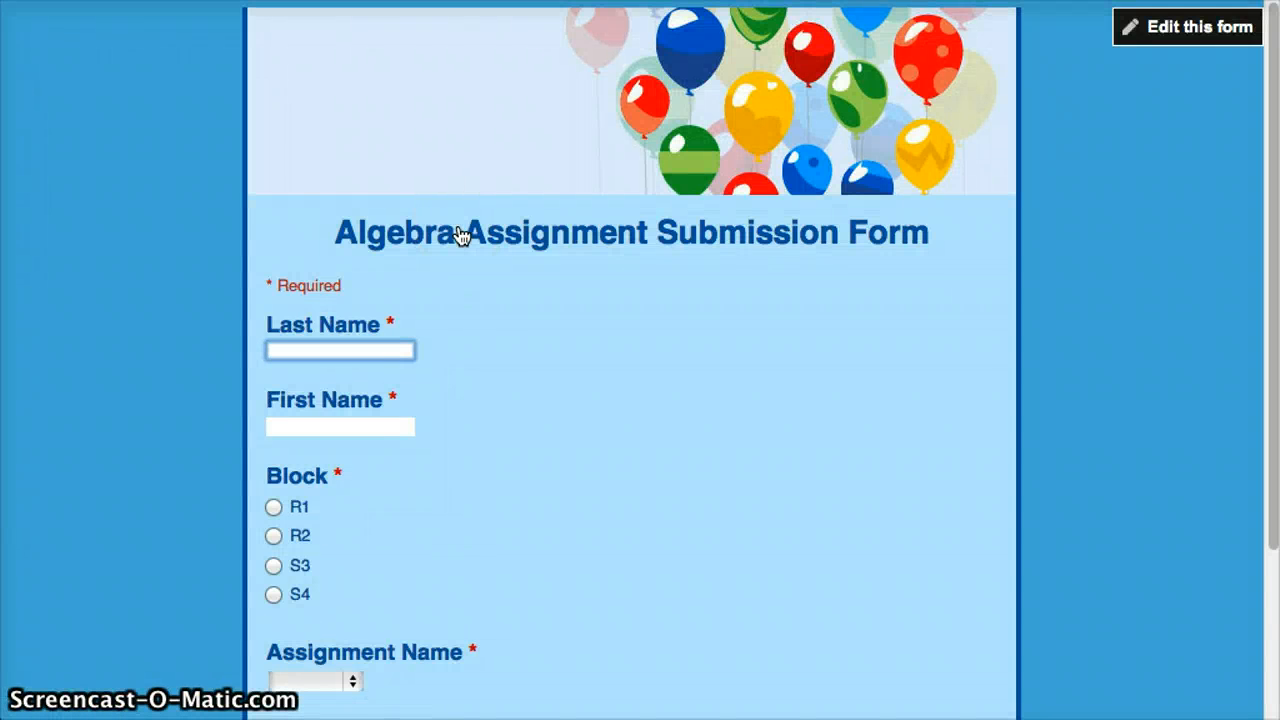
pyautogui.scroll(-5, 460, 235)
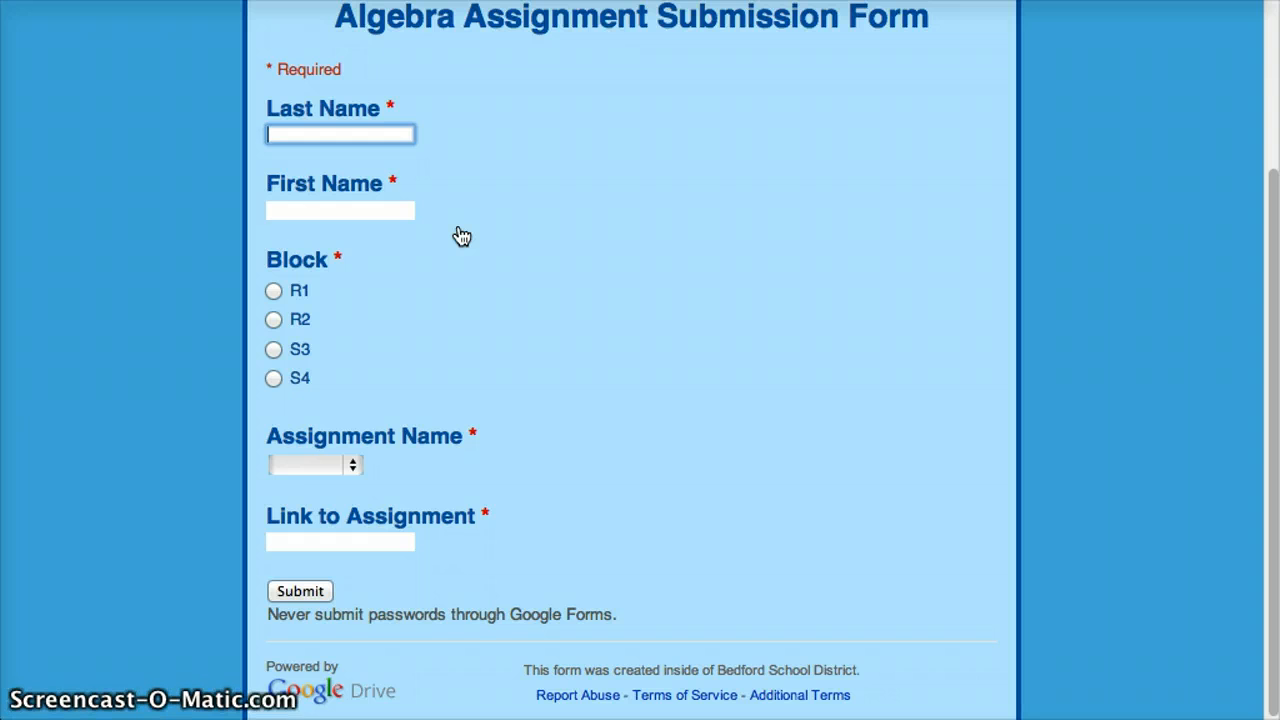
pyautogui.scroll(5, 460, 235)
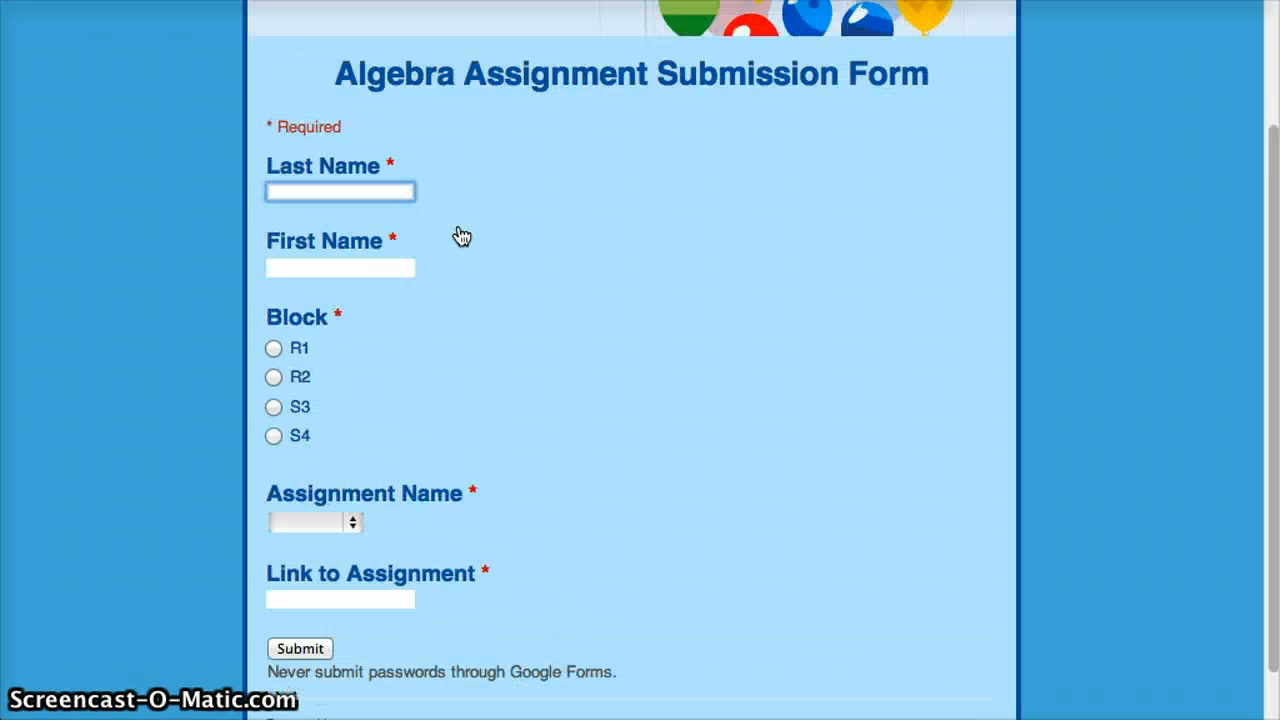
pyautogui.click(435, 190)
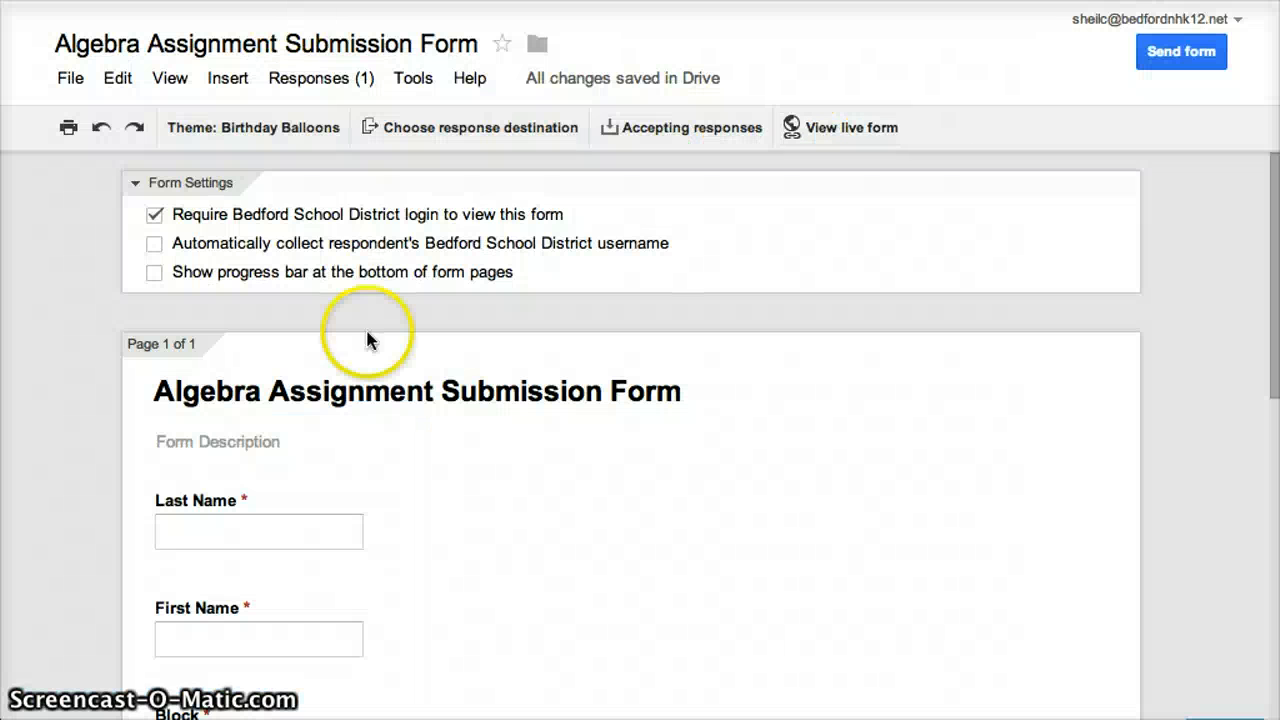
# Add "Project 3" as the third list option of the Assignment Name question
pyautogui.scroll(-4, 423, 457)
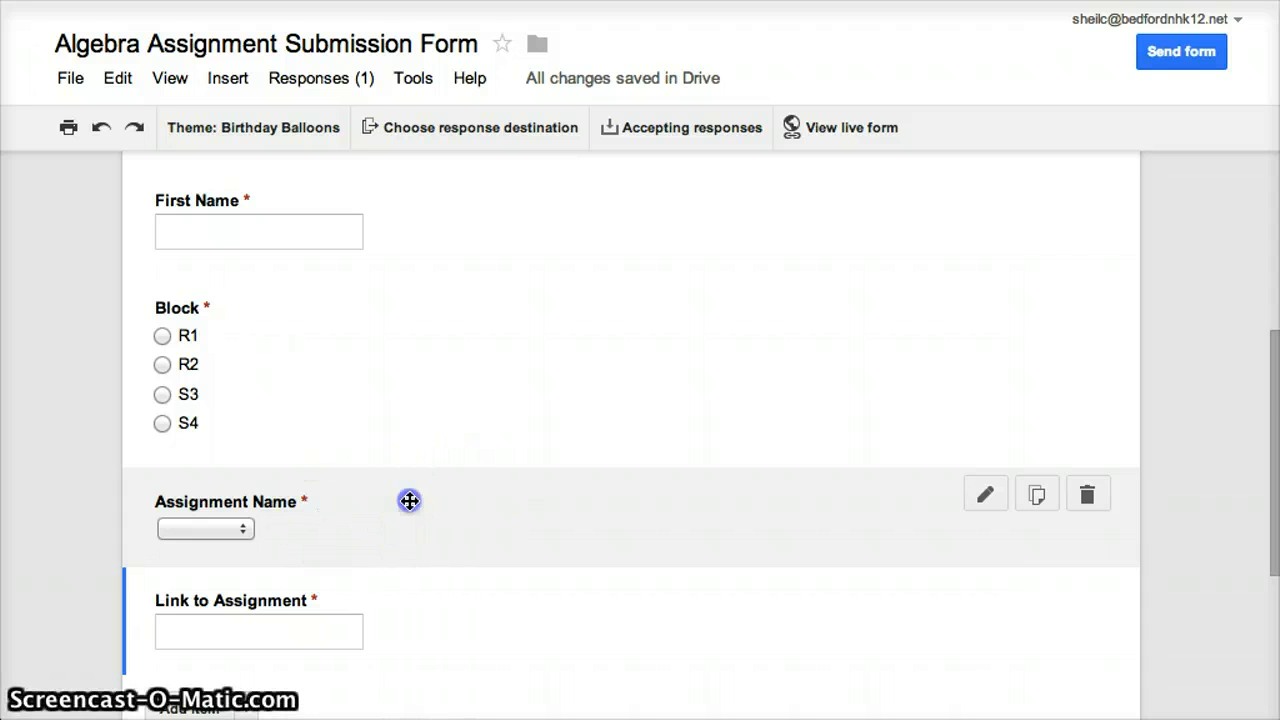
pyautogui.click(410, 500)
pyautogui.click(395, 515)
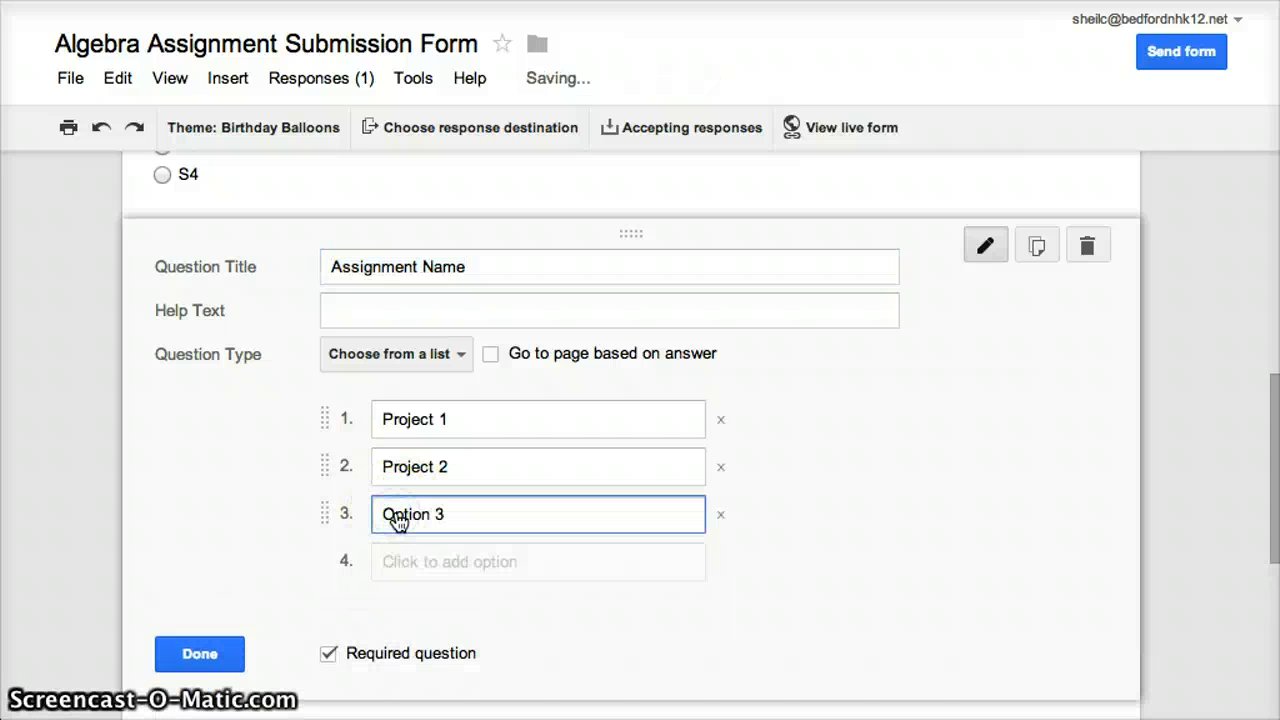
pyautogui.press('BackSpace')
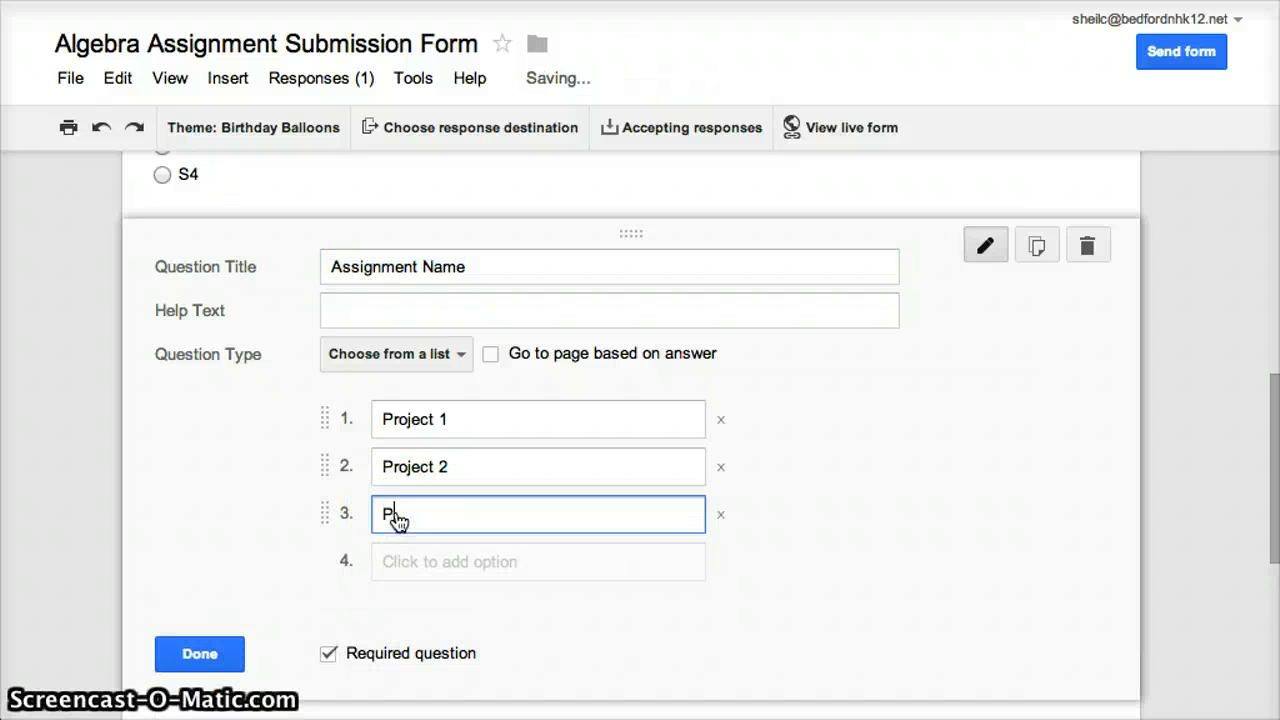
pyautogui.write('3')
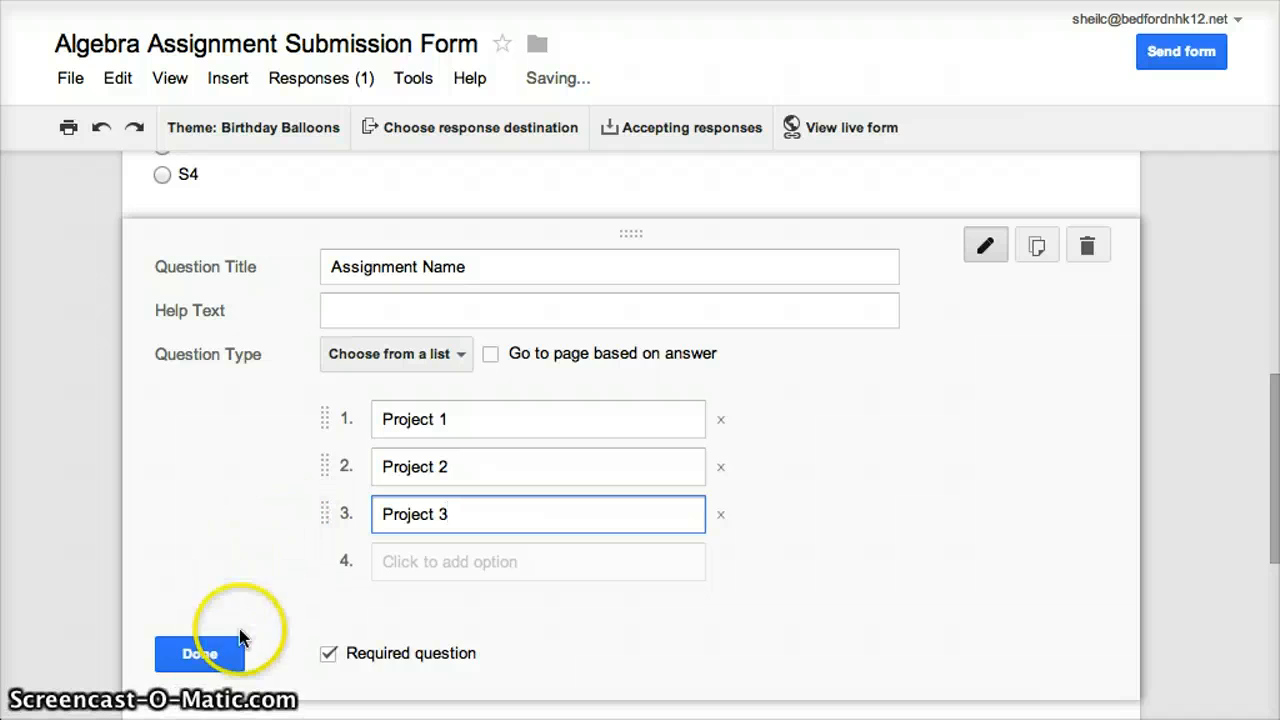
pyautogui.click(216, 652)
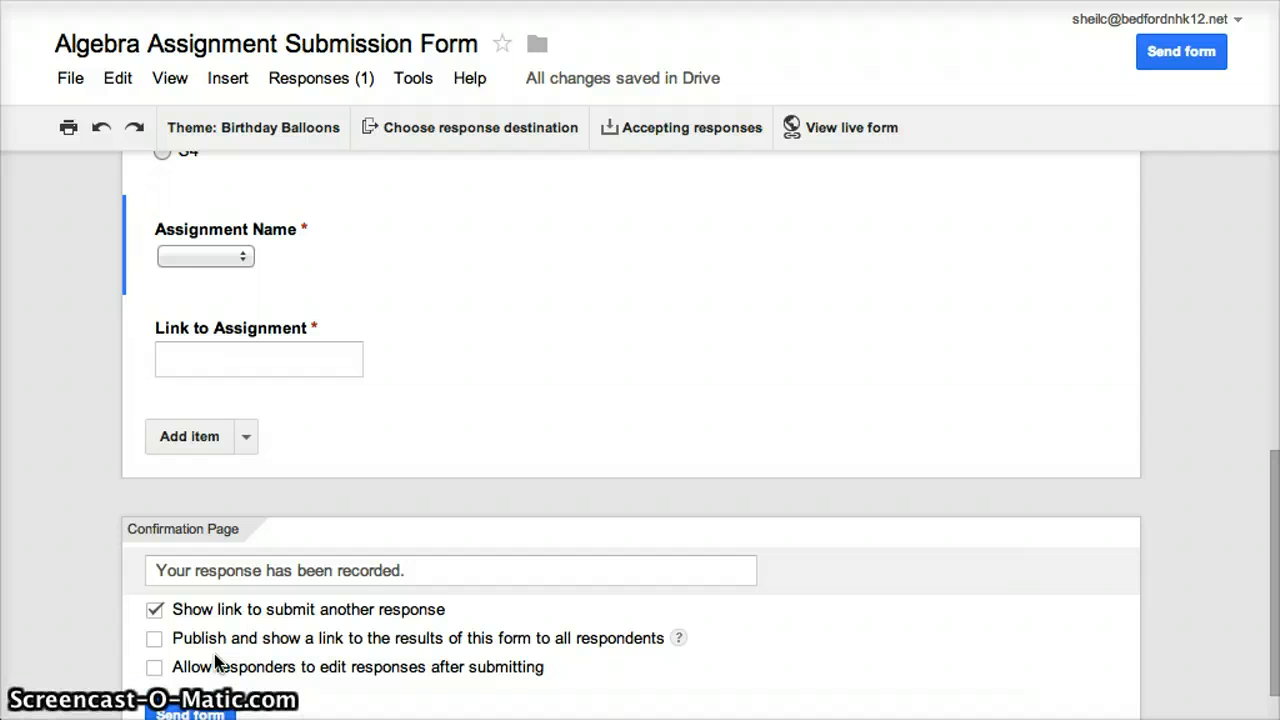
# Create a new spreadsheet as the destination for the form responses and open it
pyautogui.moveTo(489, 355)
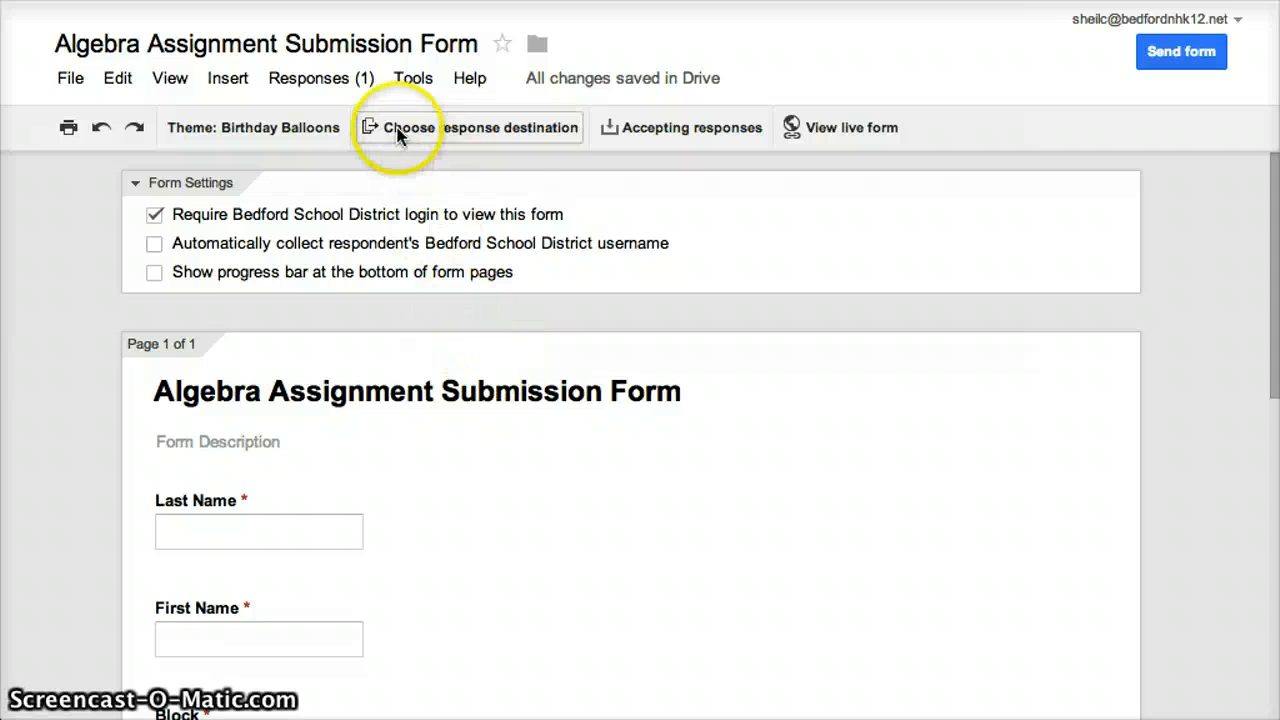
pyautogui.click(476, 131)
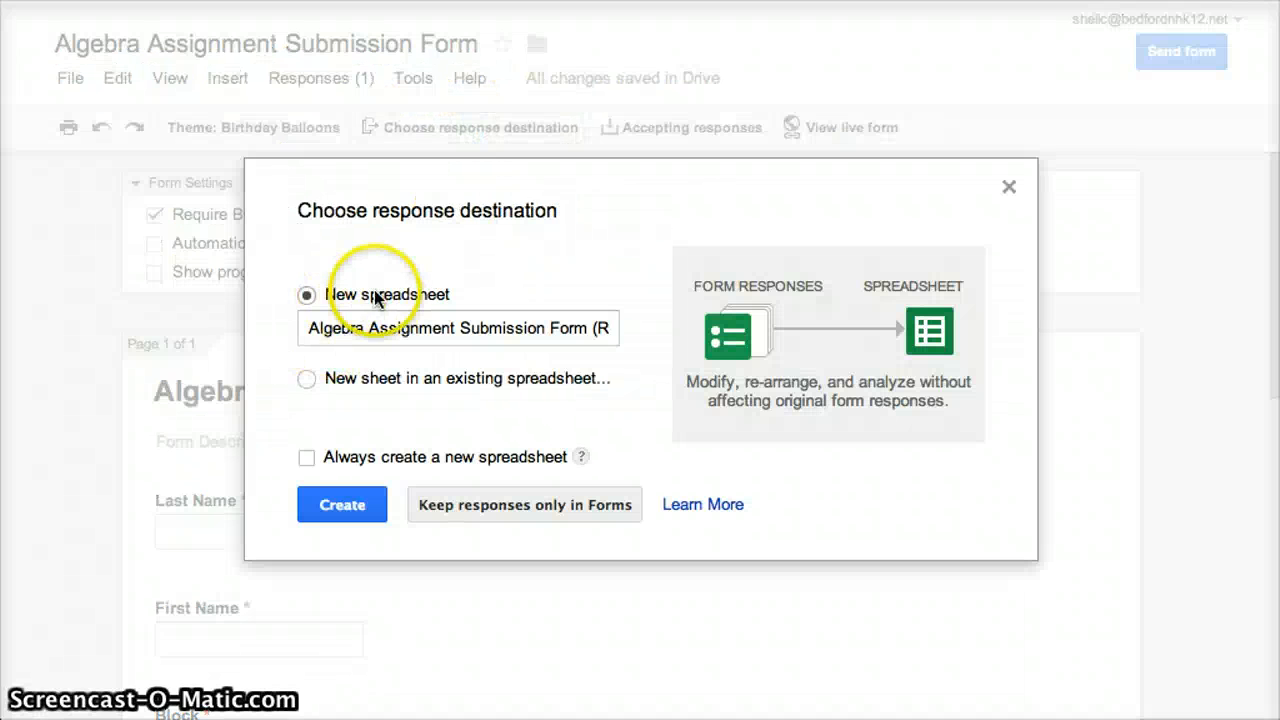
pyautogui.click(348, 507)
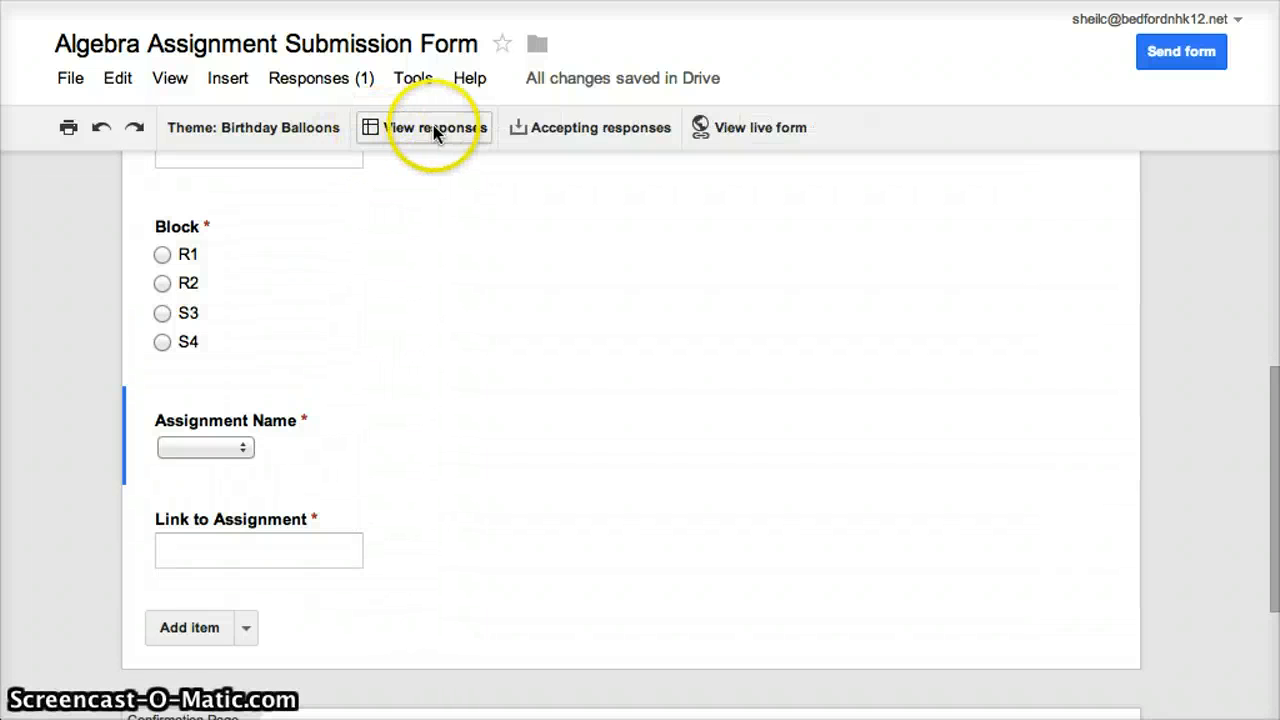
pyautogui.click(433, 130)
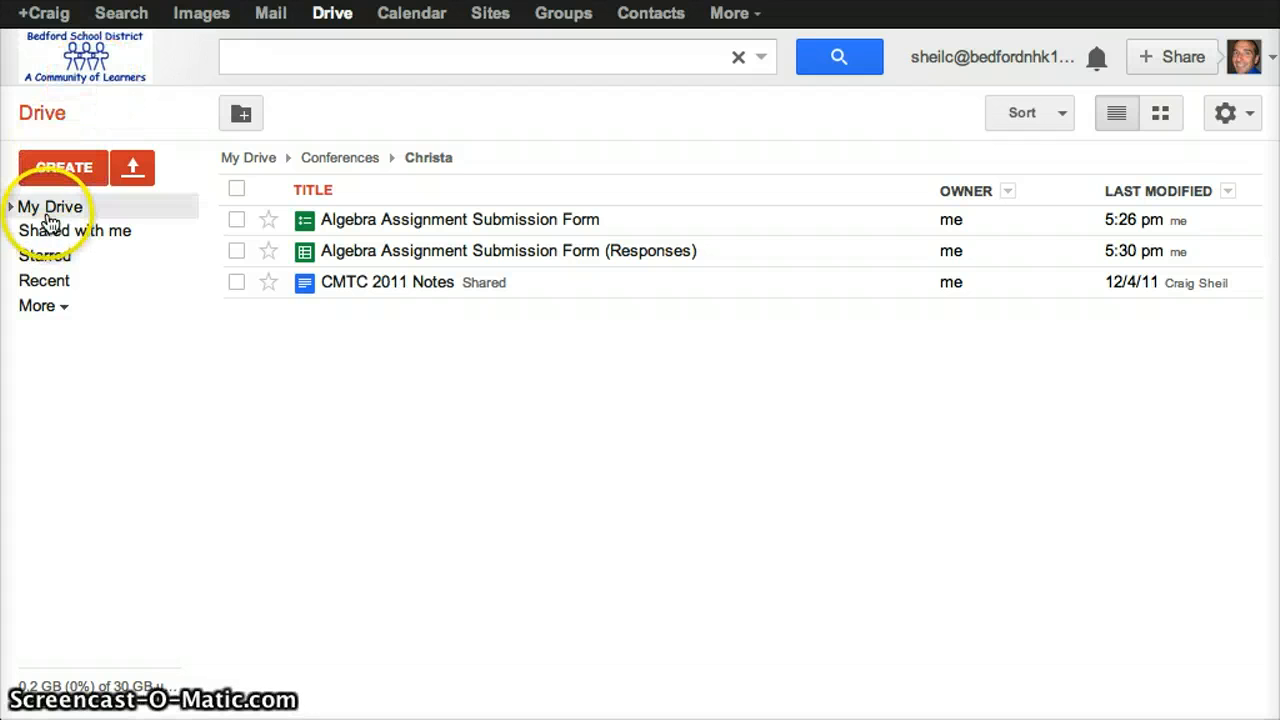
# Switch to Google Drive and search for "algebra"
pyautogui.click(50, 208)
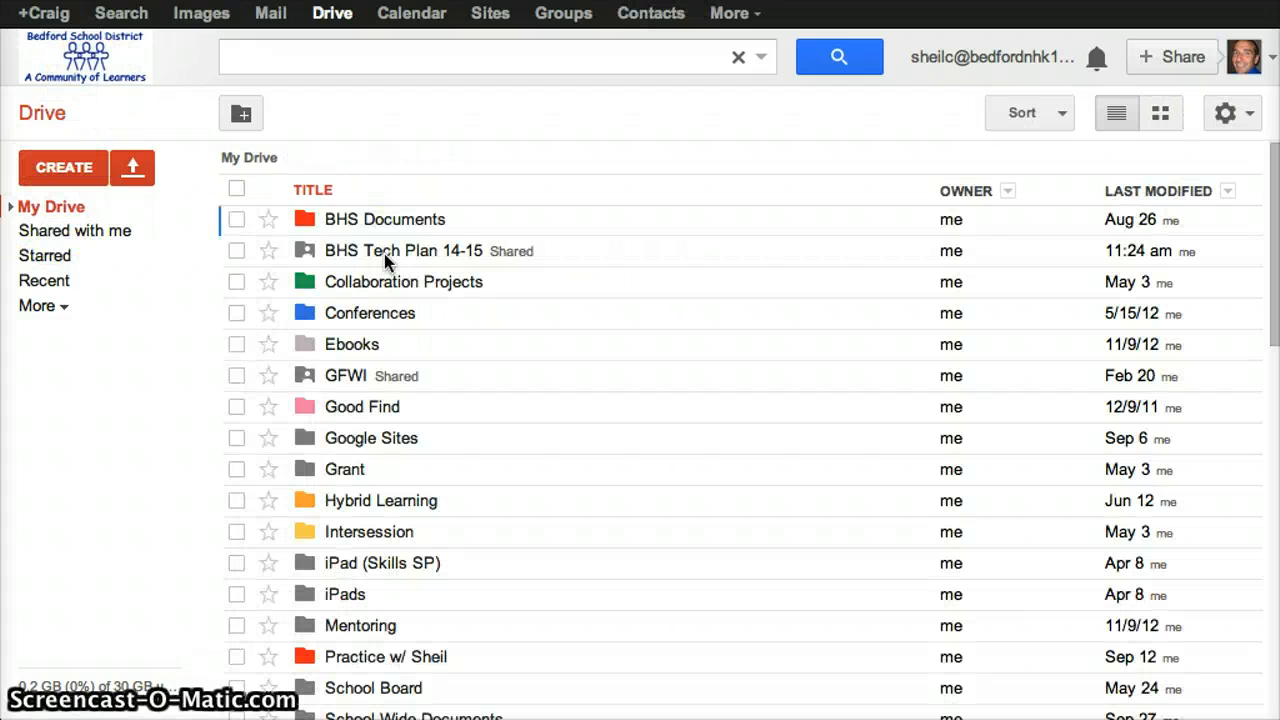
pyautogui.click(249, 60)
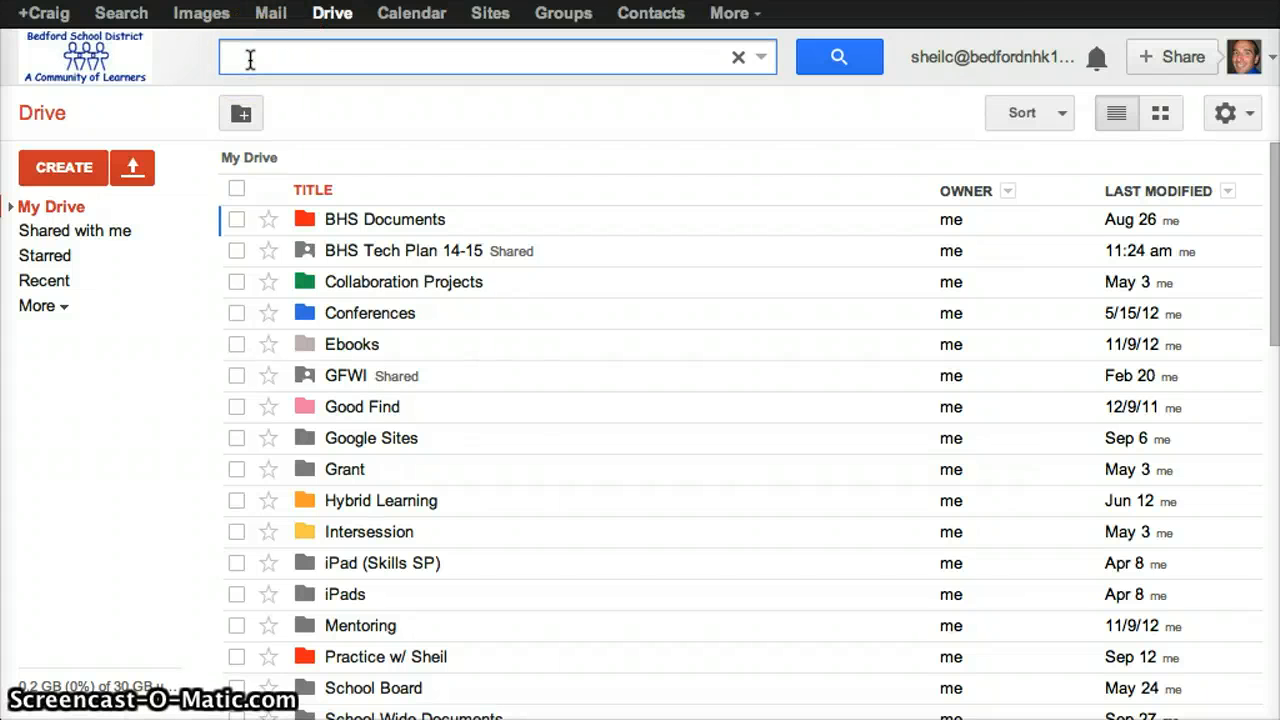
pyautogui.write('algebra')
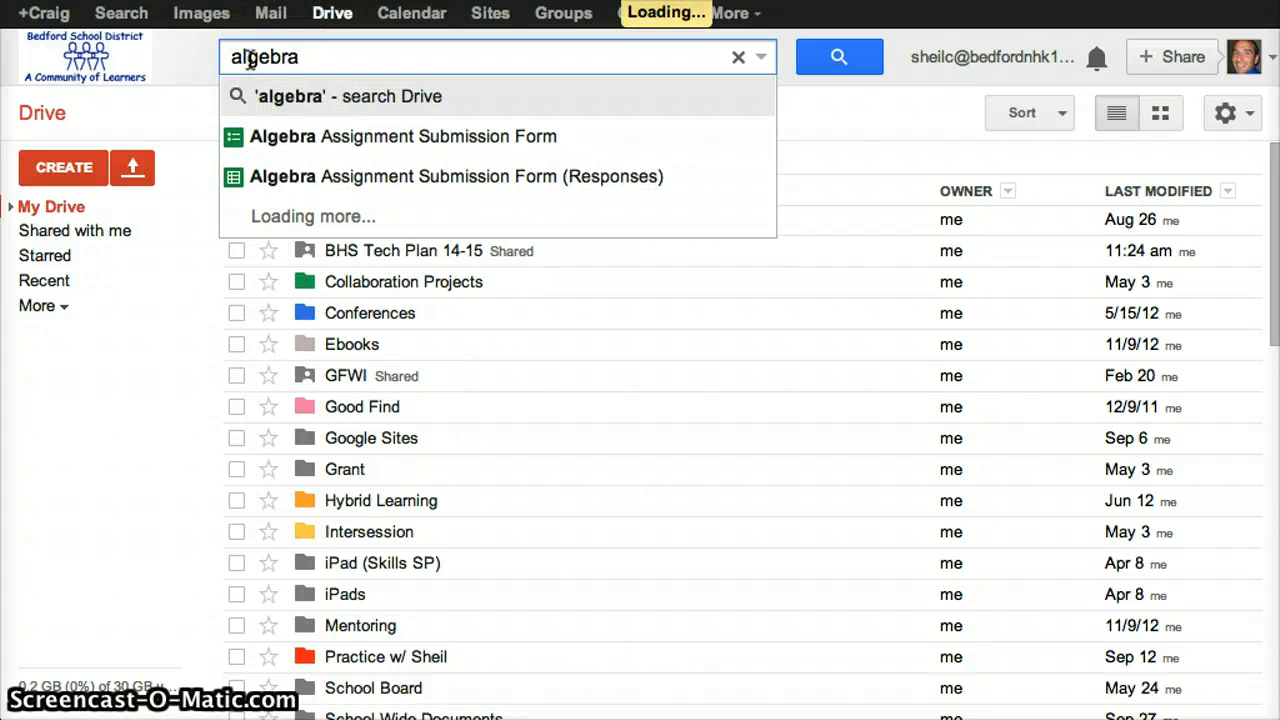